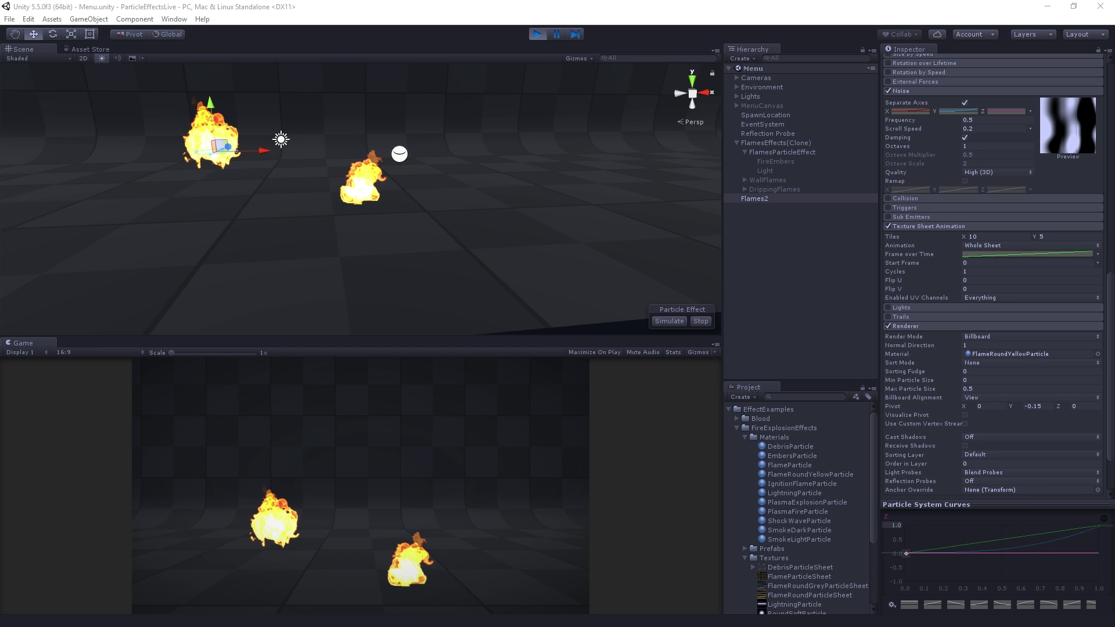
# Step: Select Flames2 and view its Noise strength curve in the Inspector
pyautogui.click(819, 272)
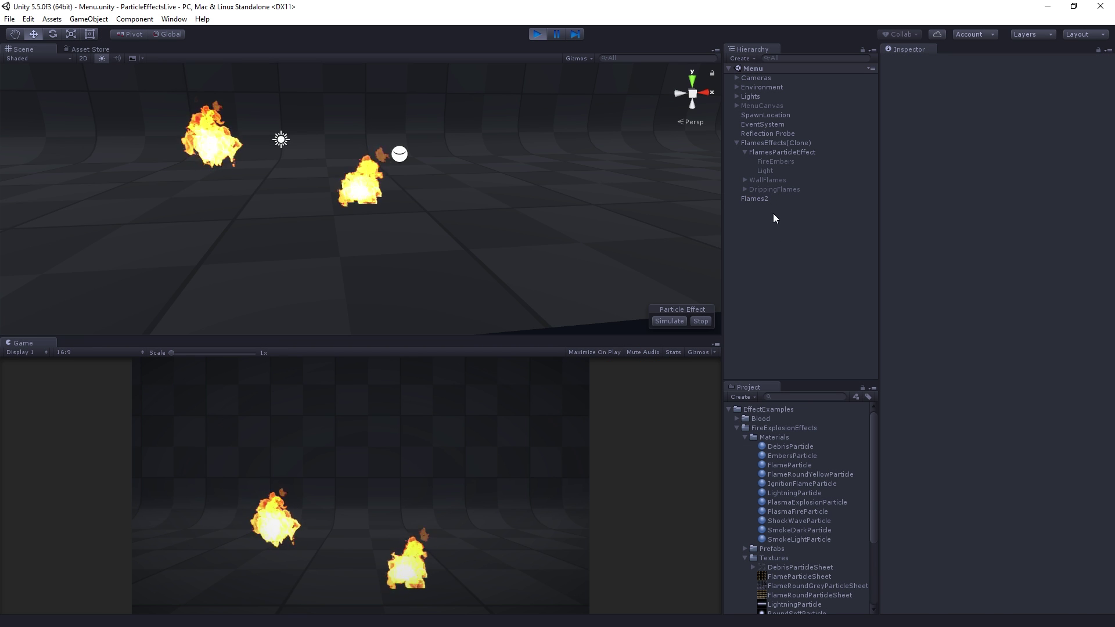
pyautogui.click(775, 199)
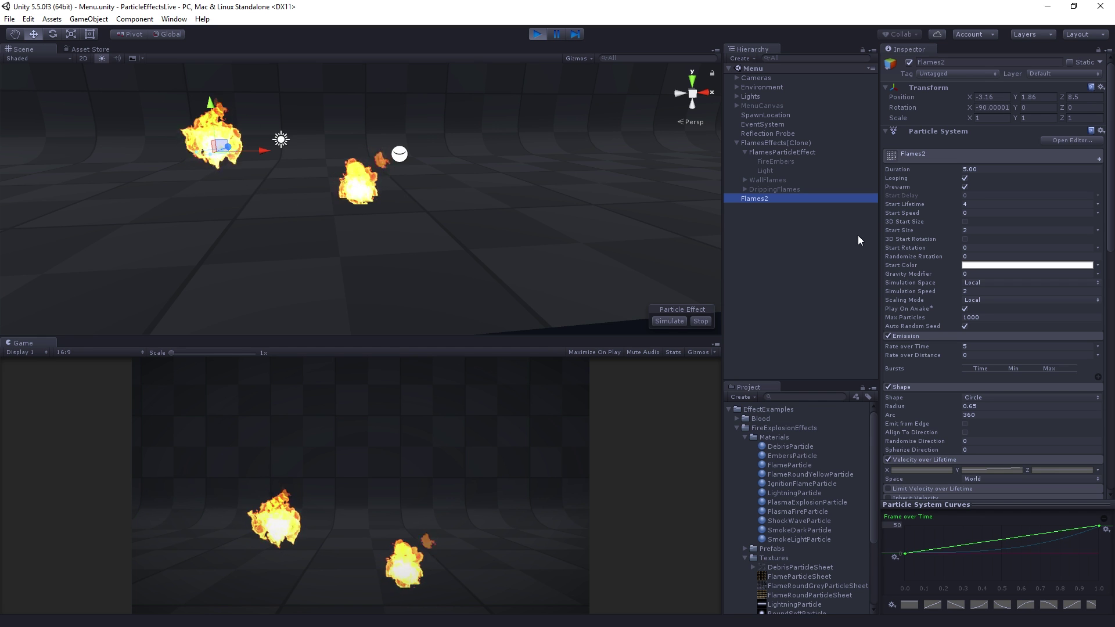
pyautogui.scroll(-3, 1002, 248)
pyautogui.scroll(-4, 999, 246)
pyautogui.scroll(-6, 1033, 322)
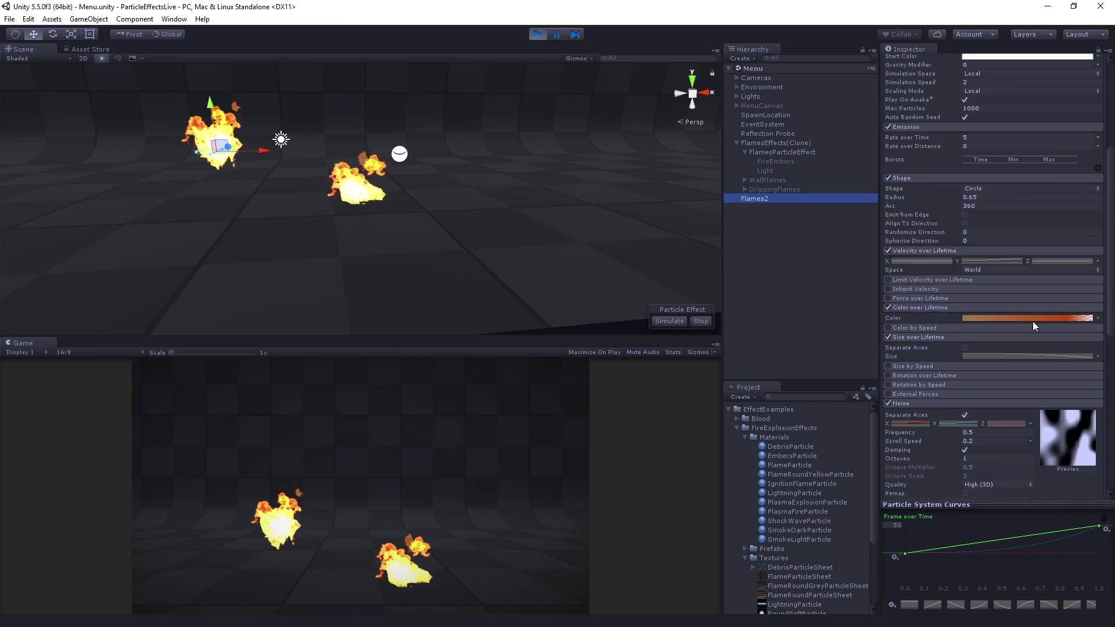
pyautogui.click(1001, 320)
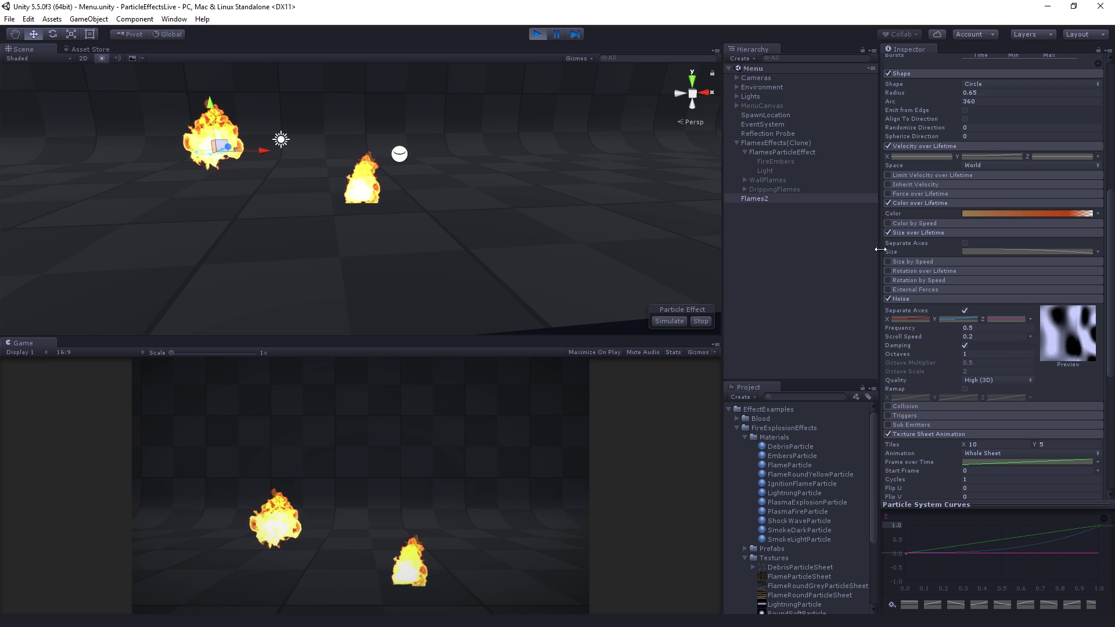
# Step: Inspect FireEmbers' ember settings in a second, locked Inspector, then close it
pyautogui.click(755, 196)
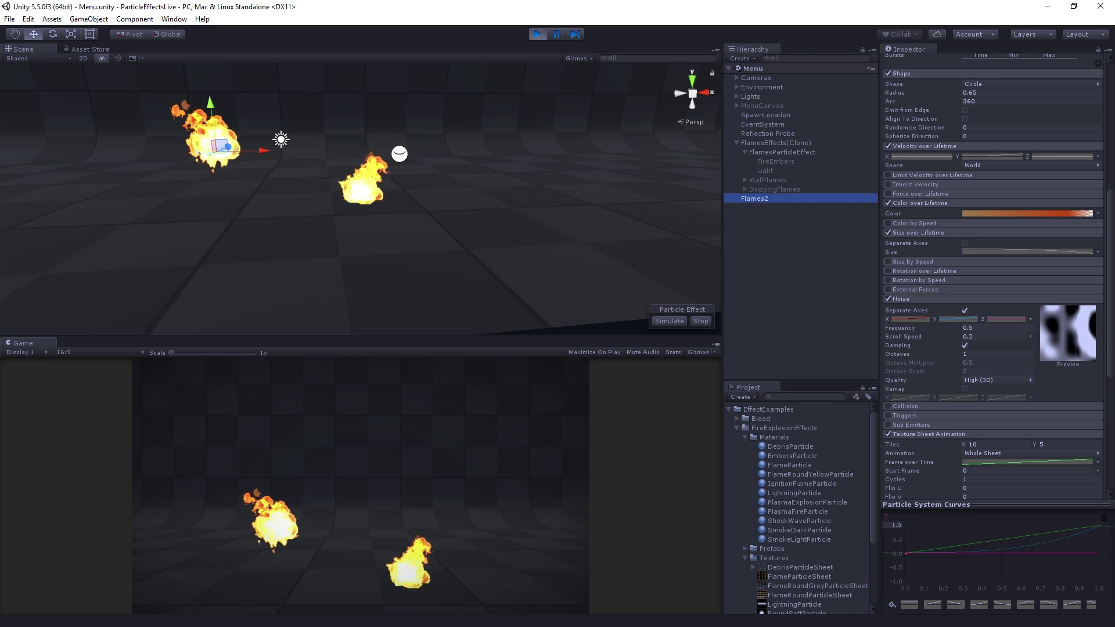
pyautogui.moveTo(1114, 43); pyautogui.dragTo(560, 36)
pyautogui.click(641, 39)
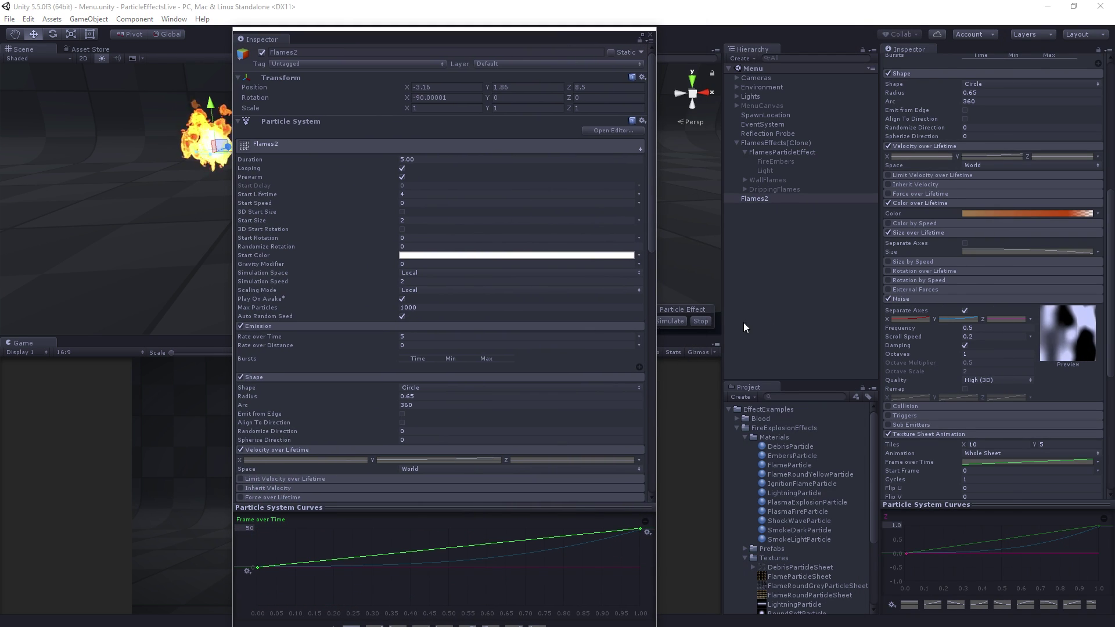
pyautogui.click(797, 162)
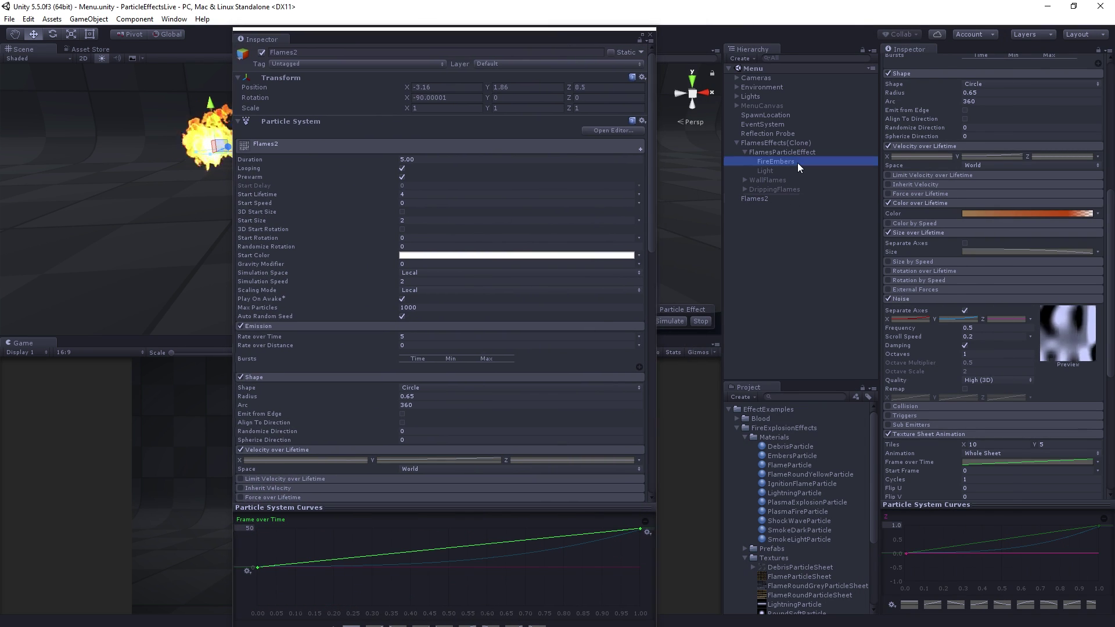
pyautogui.click(640, 39)
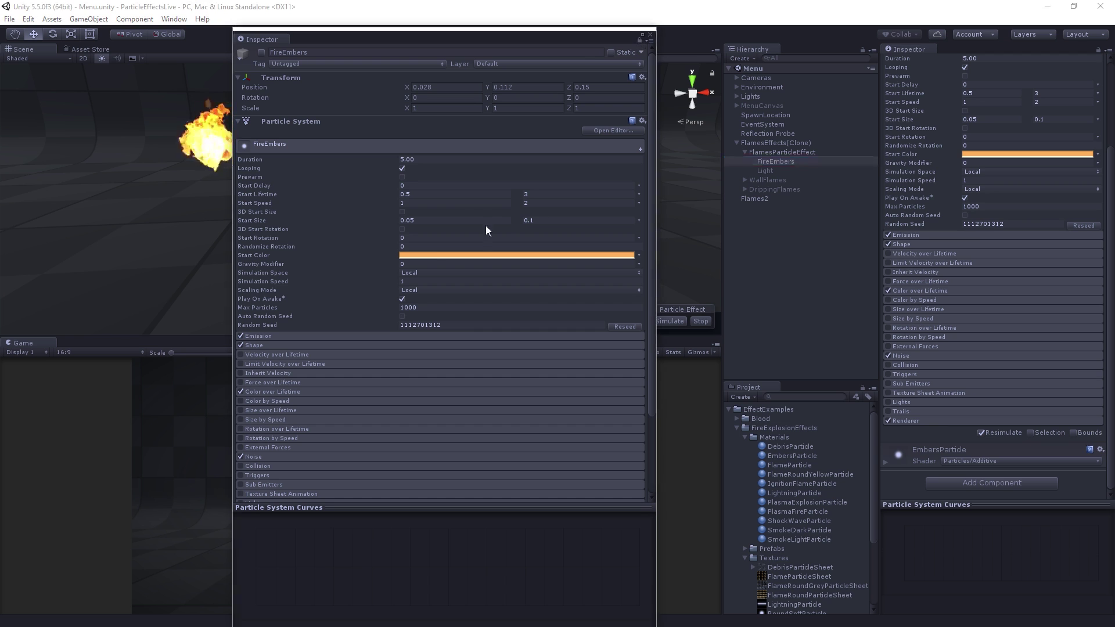
pyautogui.hotkey('ctrl', 'p')
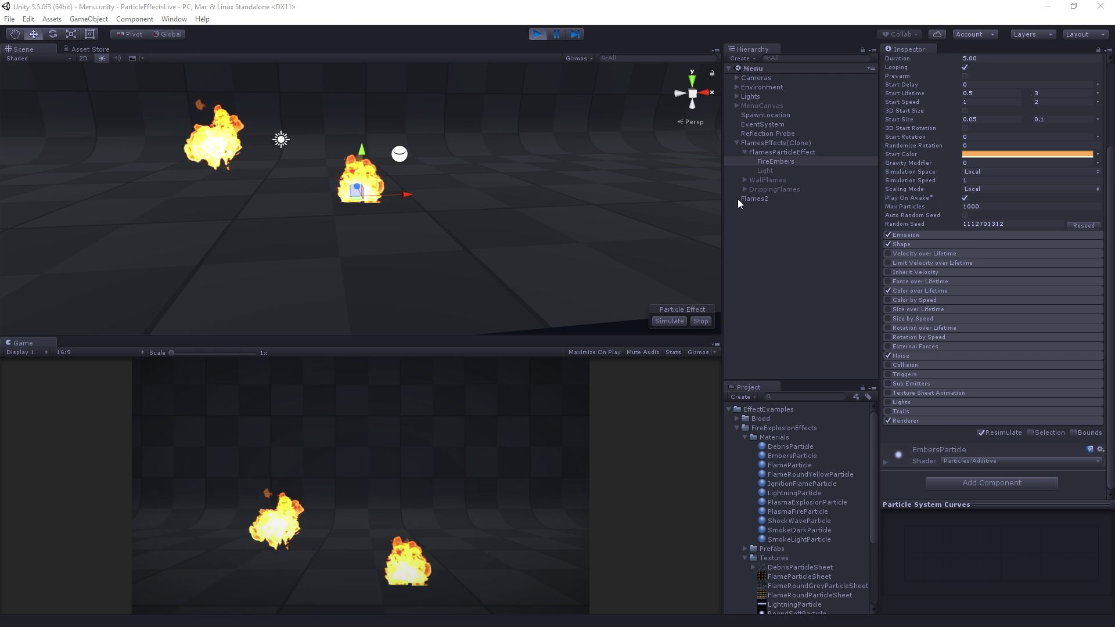
# Step: Add a new child Particle System under Flames2
pyautogui.click(758, 198)
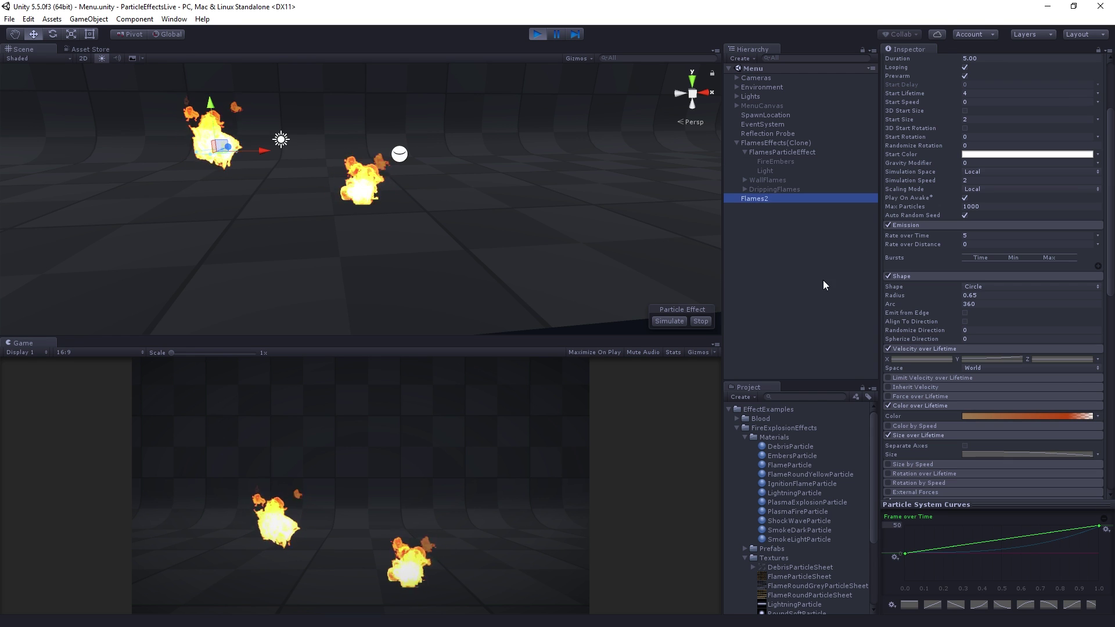
pyautogui.rightClick(751, 197)
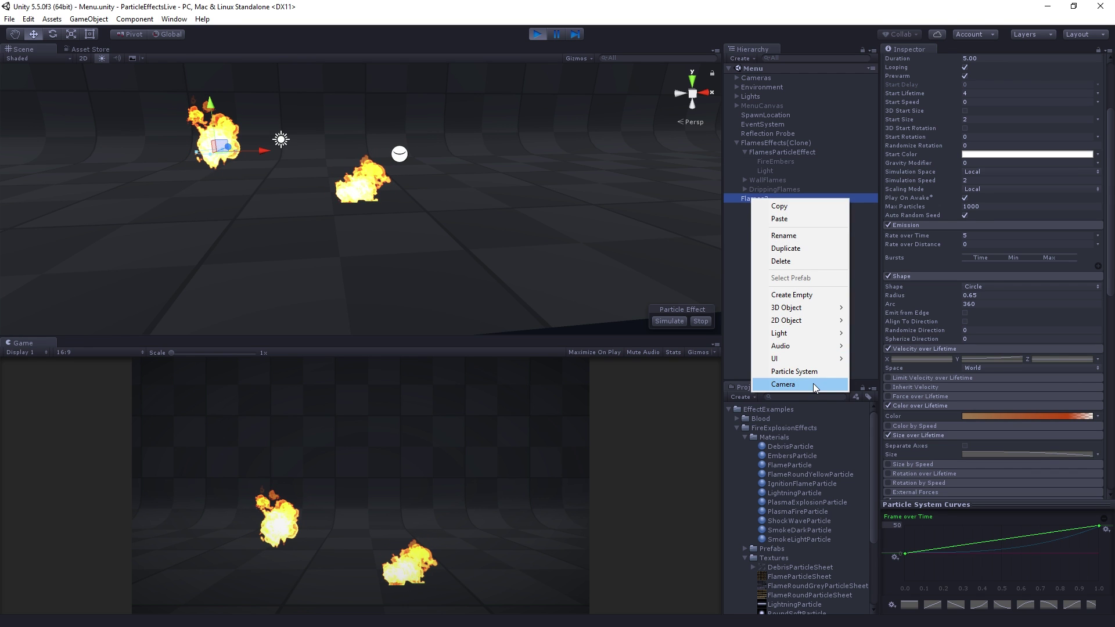
pyautogui.click(816, 373)
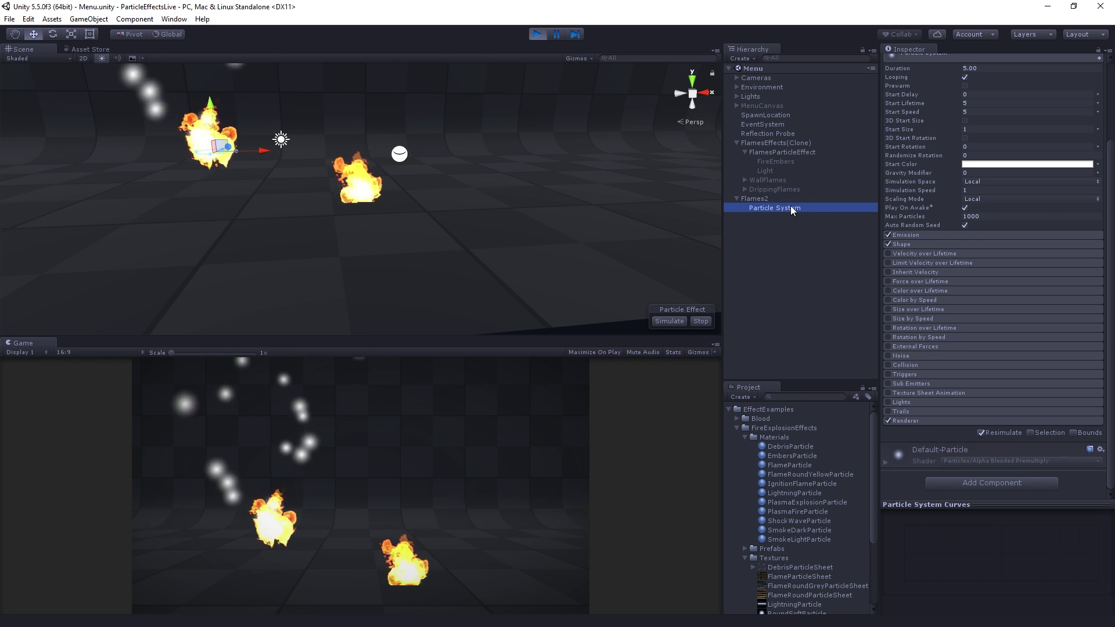
# Step: Turn off Flames2's Emission and select the new child particle system
pyautogui.scroll(3, 1030, 218)
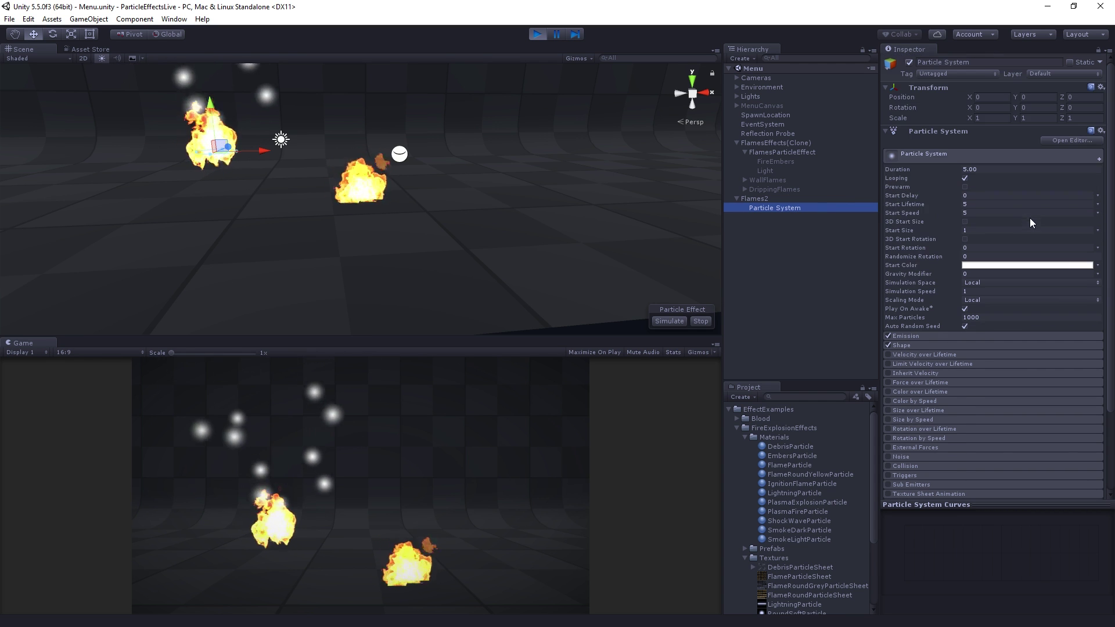
pyautogui.click(765, 198)
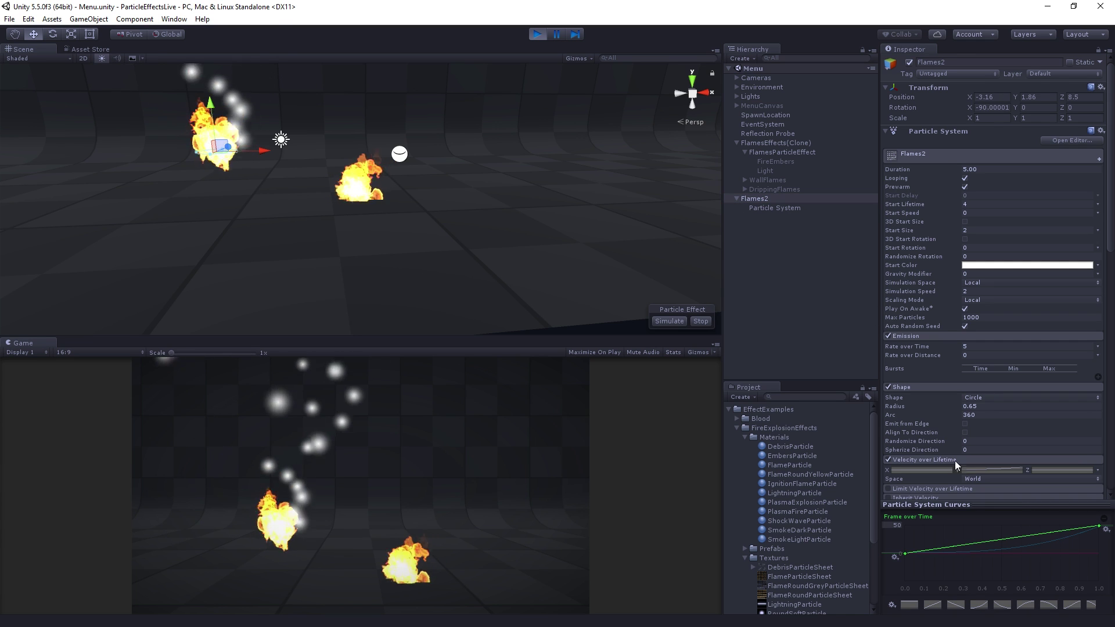
pyautogui.click(888, 337)
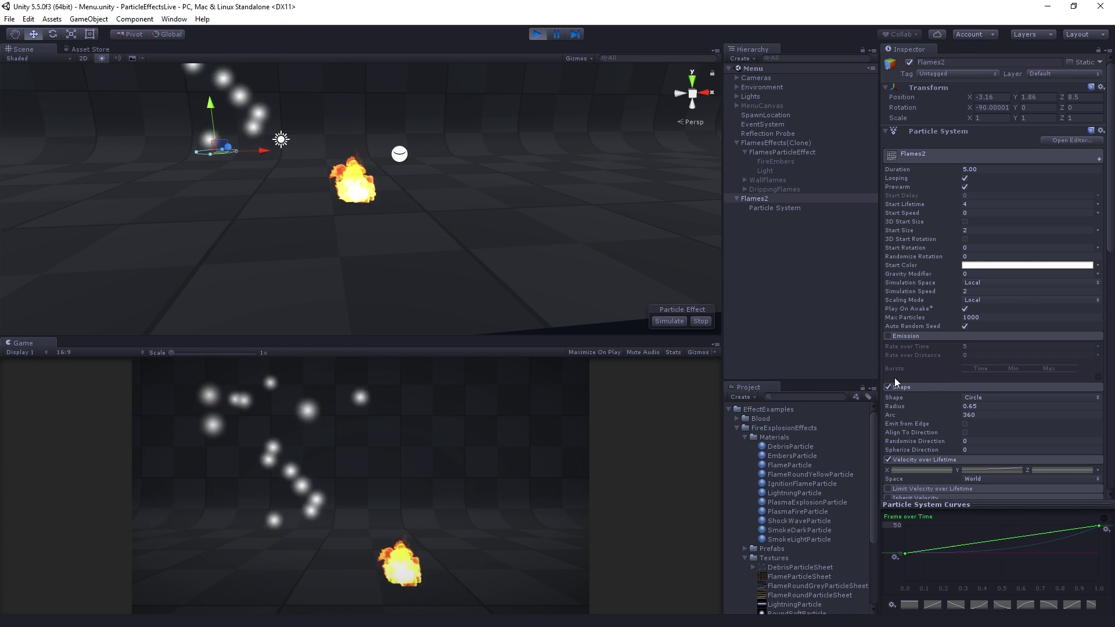
pyautogui.click(791, 209)
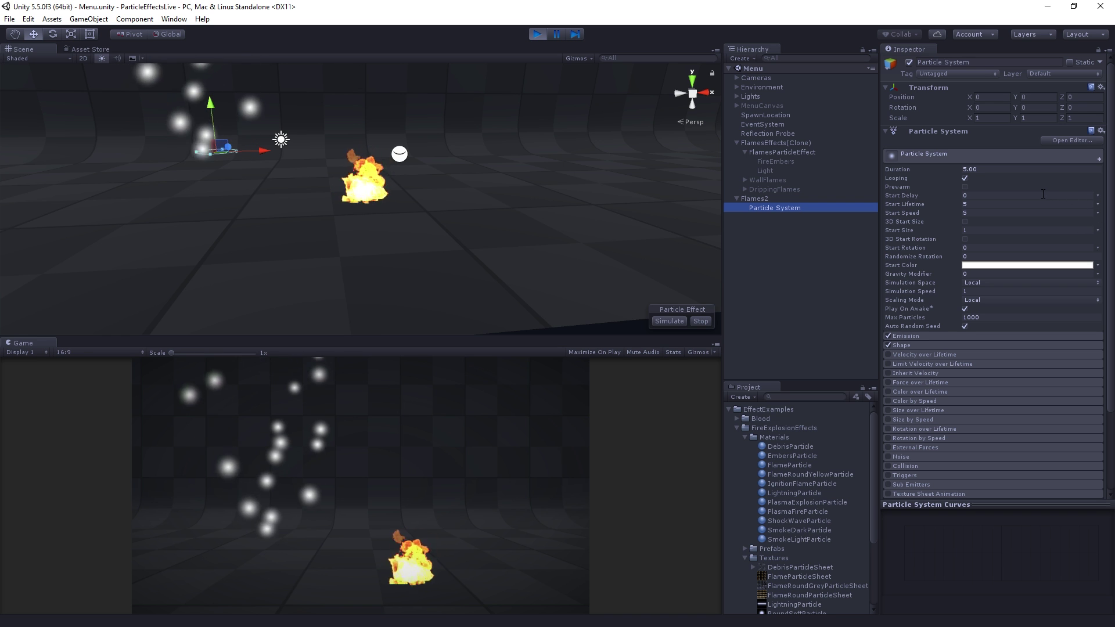
# Step: Set Start Lifetime to Random Between Two Constants, from 0.5 to 3
pyautogui.click(1097, 205)
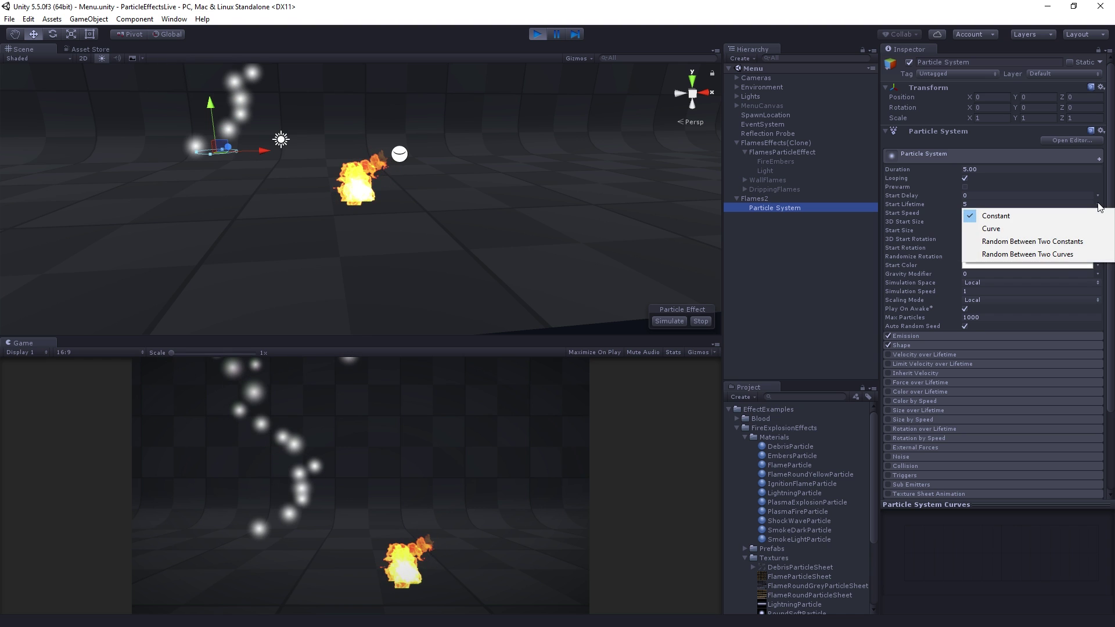
pyautogui.click(1082, 242)
pyautogui.click(1004, 204)
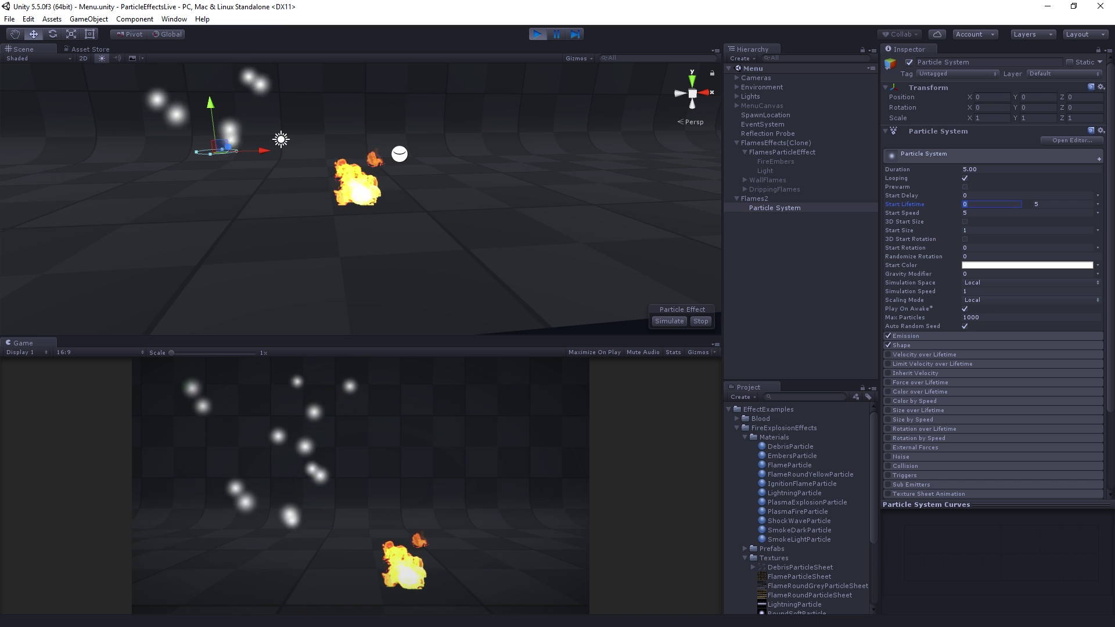
pyautogui.write('.')
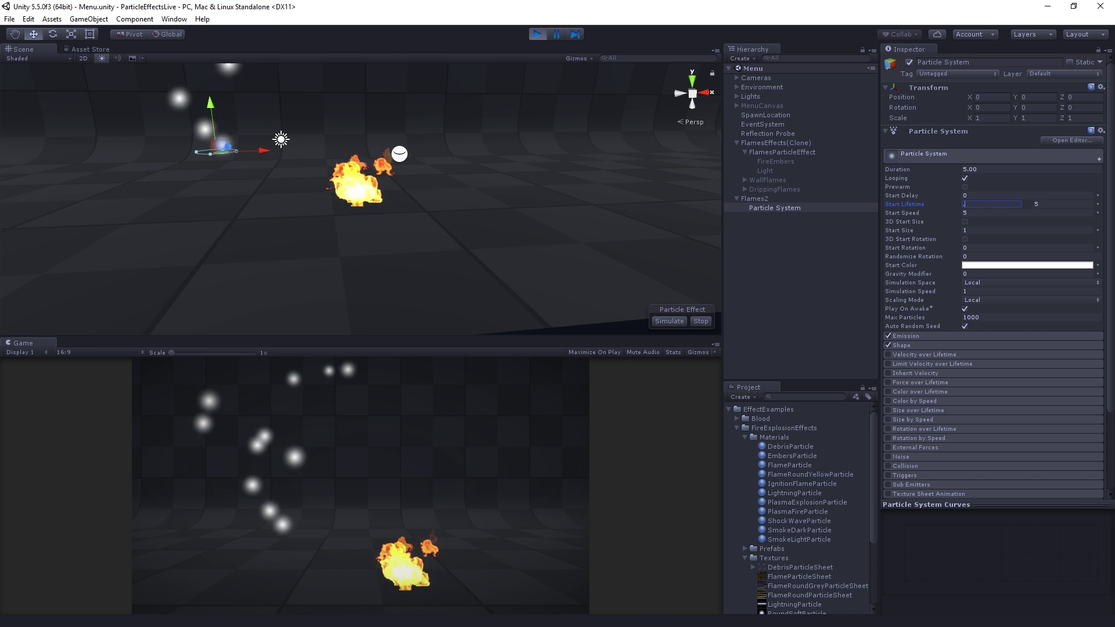
pyautogui.write('5')
pyautogui.press('Tab')
pyautogui.write('3')
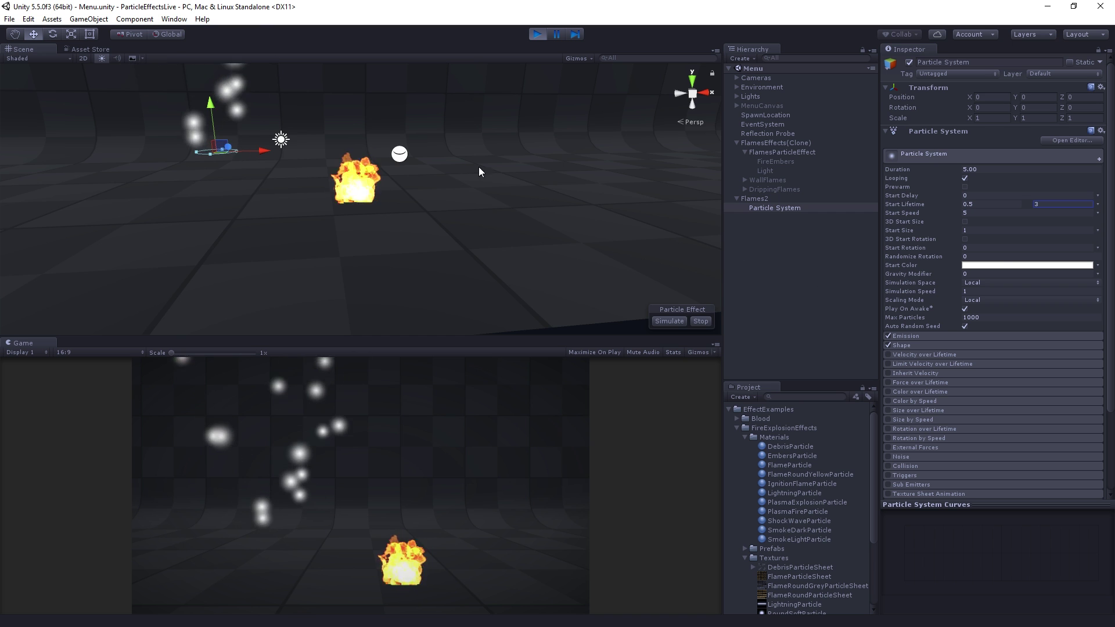
pyautogui.scroll(-10, 465, 163)
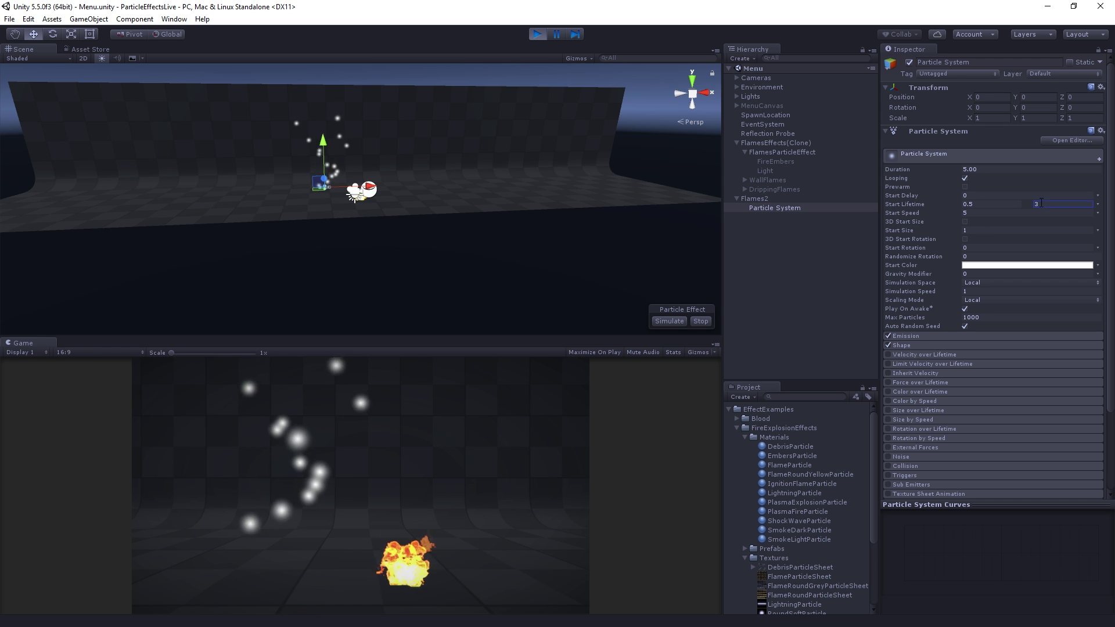
# Step: Set Start Speed to Random Between Two Constants, ranging from 1 to 2
pyautogui.click(1097, 213)
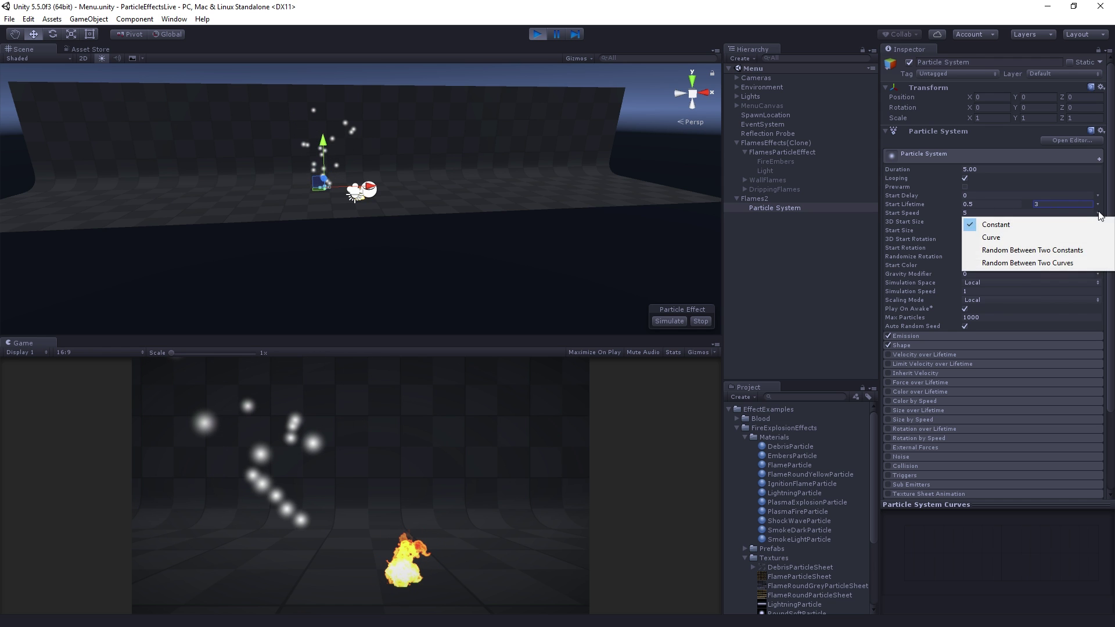
pyautogui.click(1077, 251)
pyautogui.click(989, 213)
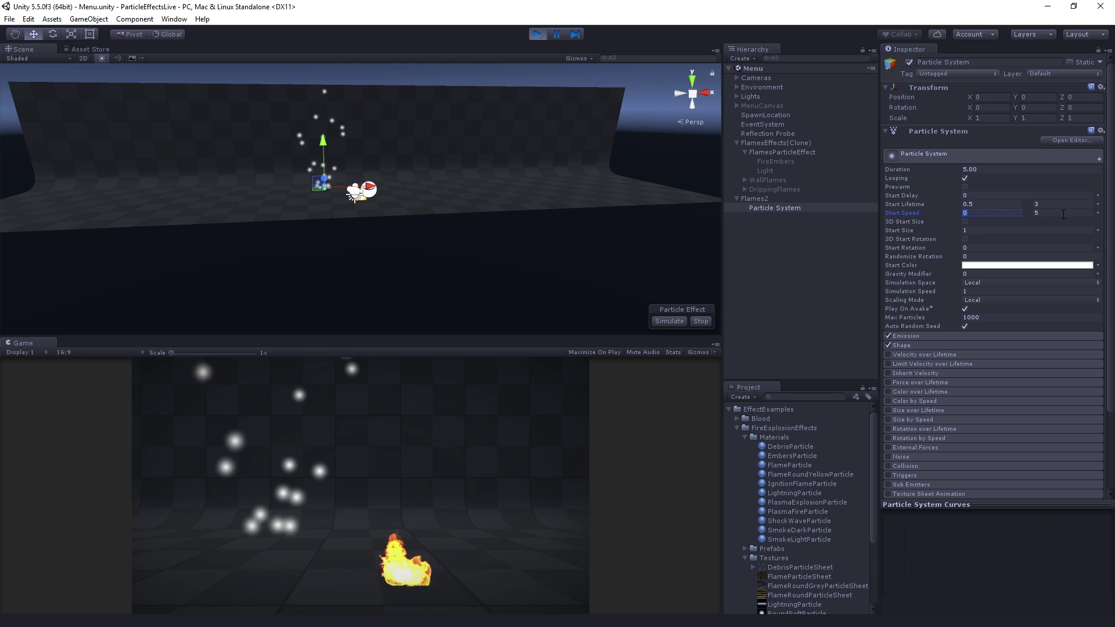
pyautogui.click(1063, 214)
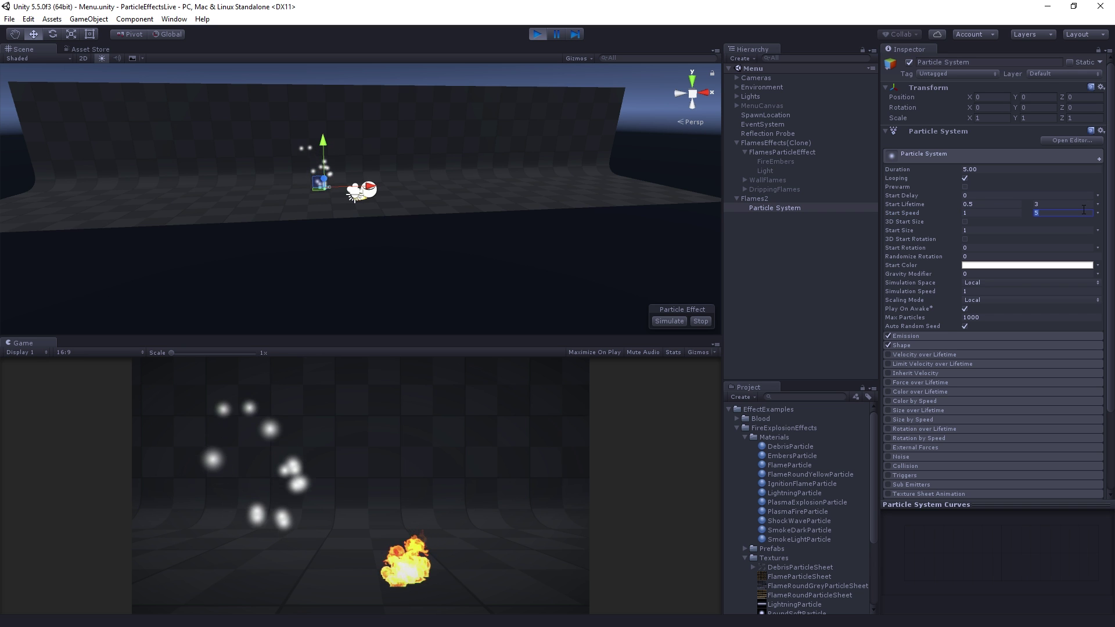
pyautogui.write('2')
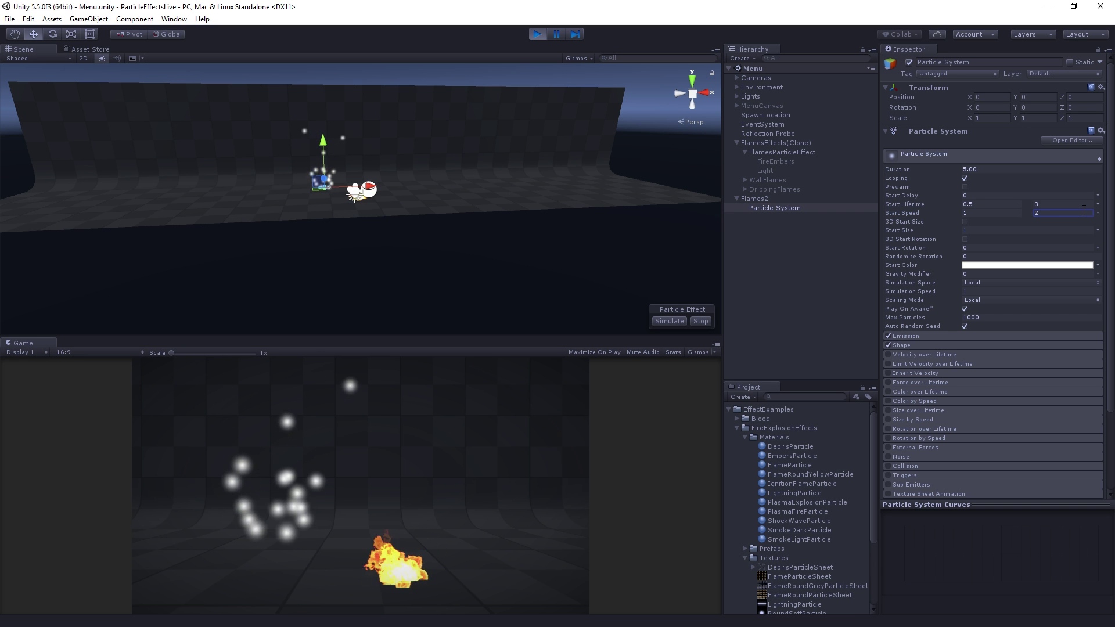
pyautogui.moveTo(294, 156); pyautogui.dragTo(312, 162, button='right')
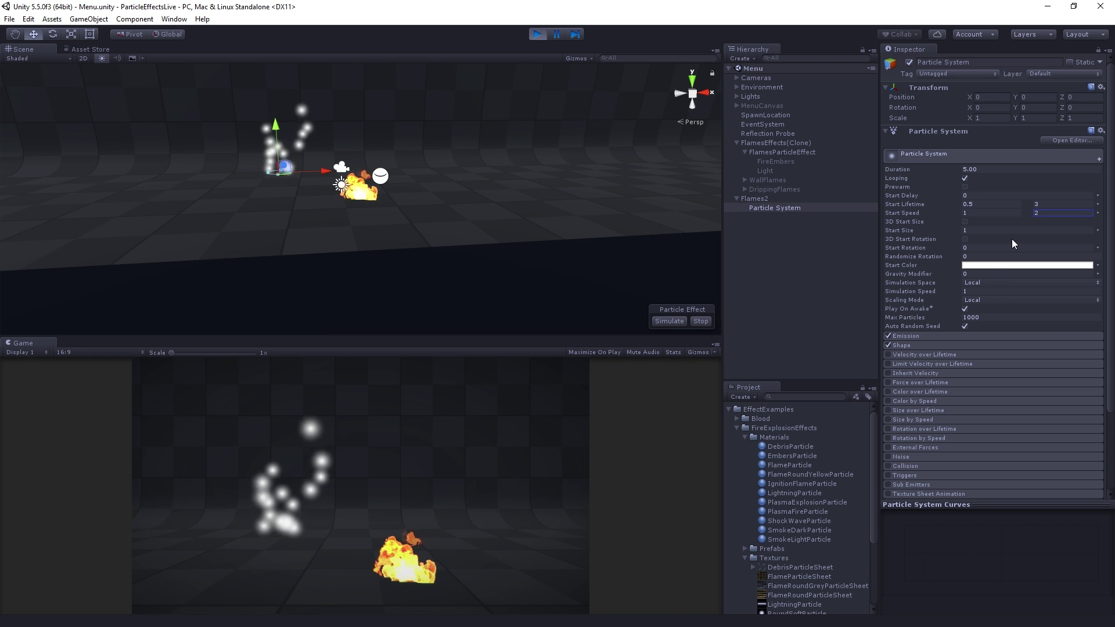
# Step: Set Start Size to Random Between Two Constants, from 0.05 to 0.1
pyautogui.click(1097, 230)
pyautogui.click(1093, 267)
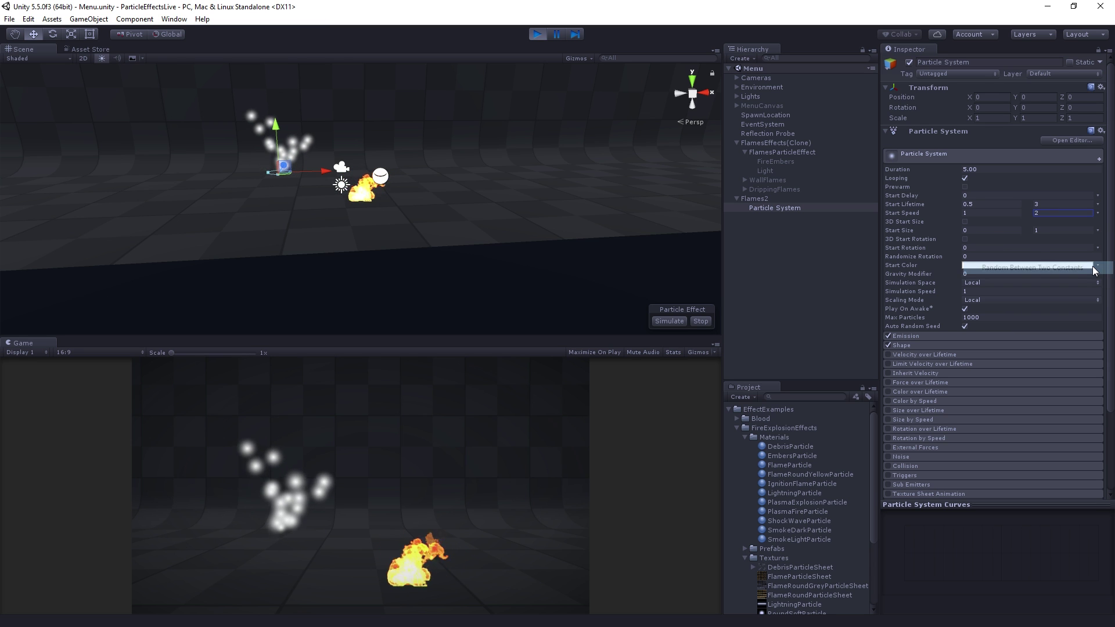
pyautogui.click(991, 231)
pyautogui.write('.05')
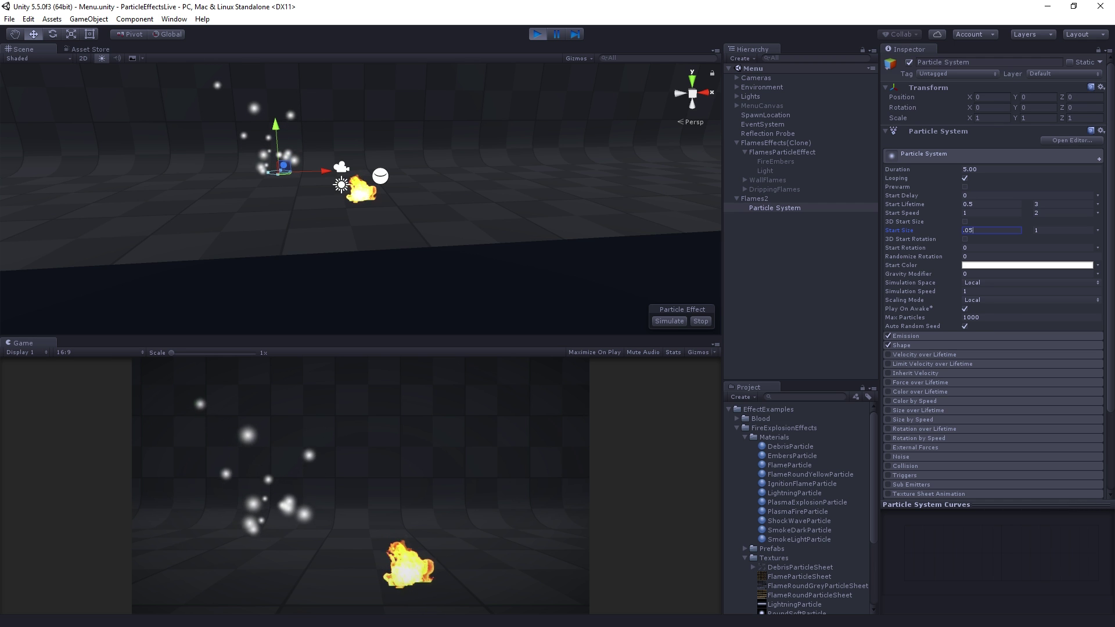
pyautogui.press('Tab')
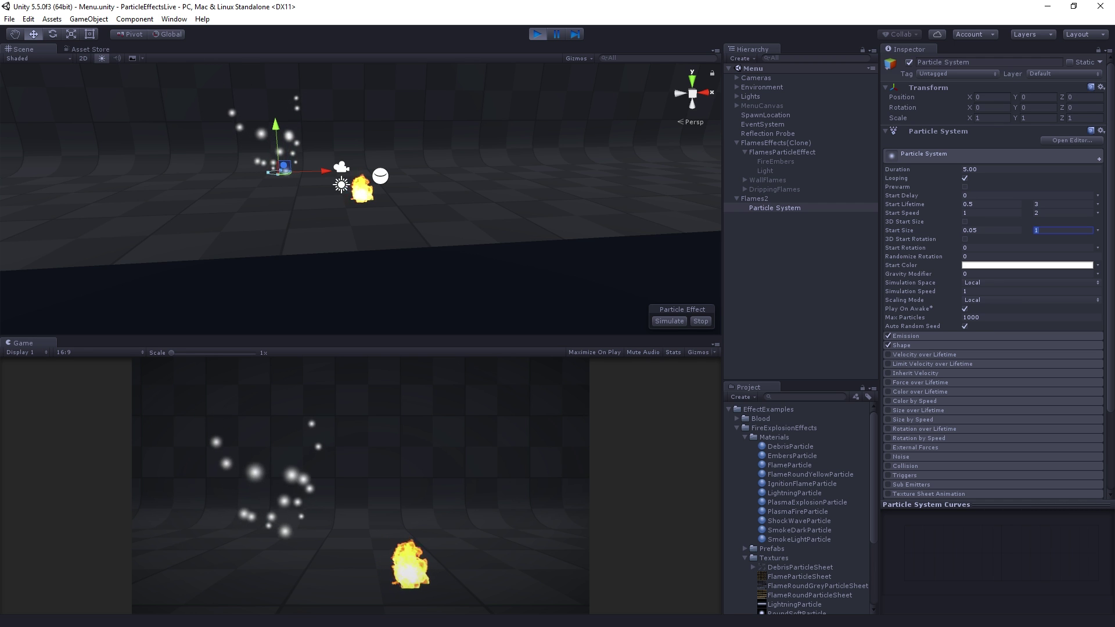
pyautogui.write('0.1')
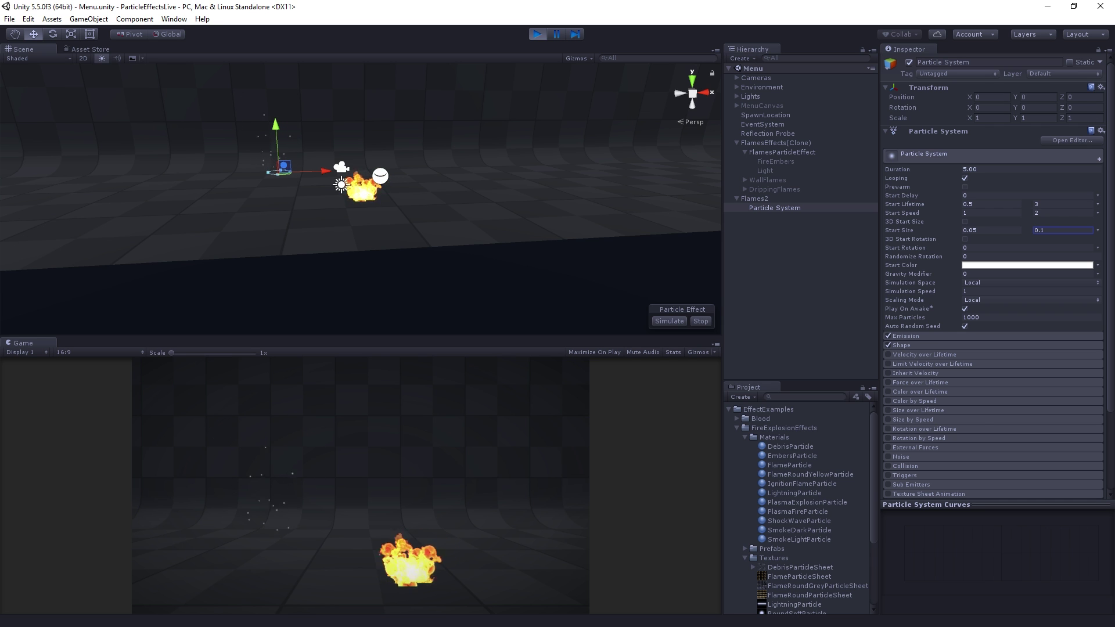
# Step: Shift the Start Color toward a warm, lighter orange in the colour picker
pyautogui.click(1003, 266)
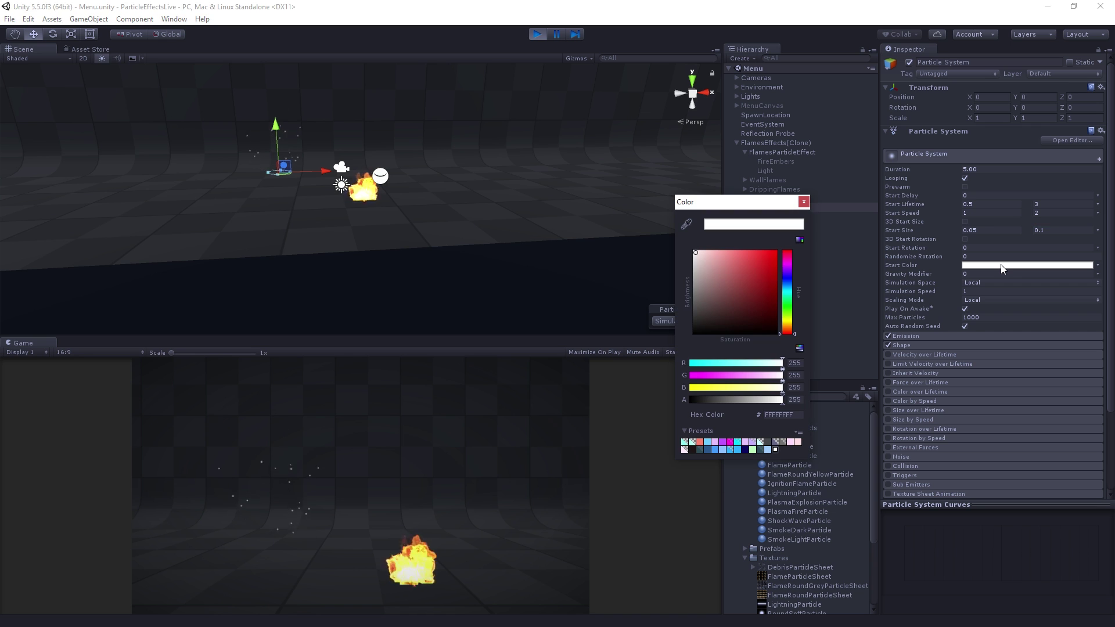
pyautogui.moveTo(762, 295)
pyautogui.mouseDown()
pyautogui.moveTo(790, 326)
pyautogui.moveTo(774, 305)
pyautogui.moveTo(785, 244)
pyautogui.mouseUp()
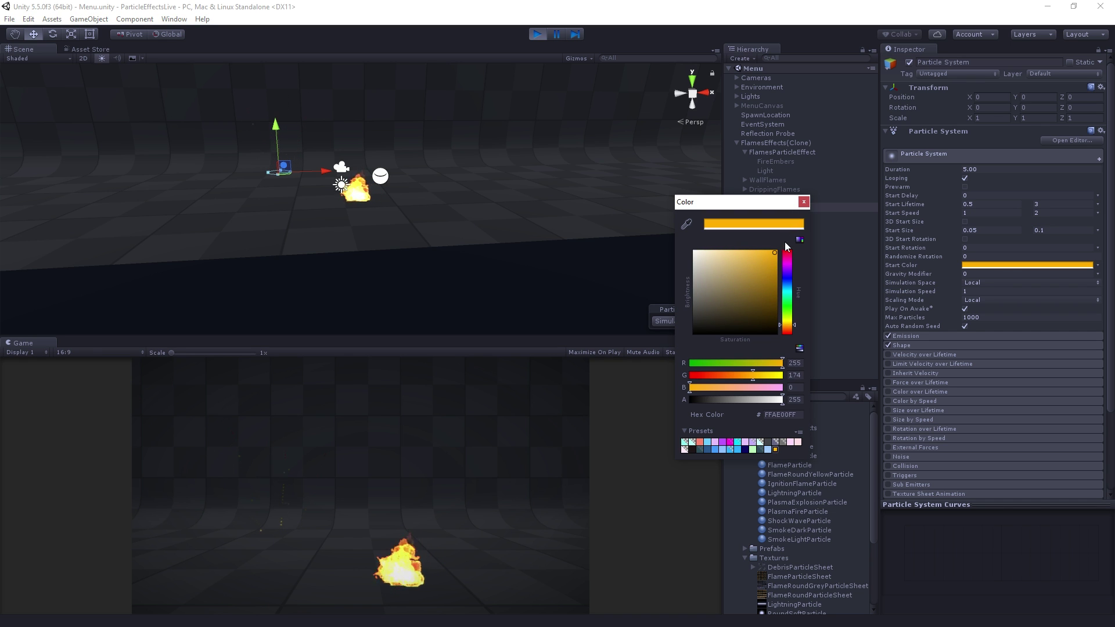
pyautogui.moveTo(787, 324); pyautogui.dragTo(792, 328)
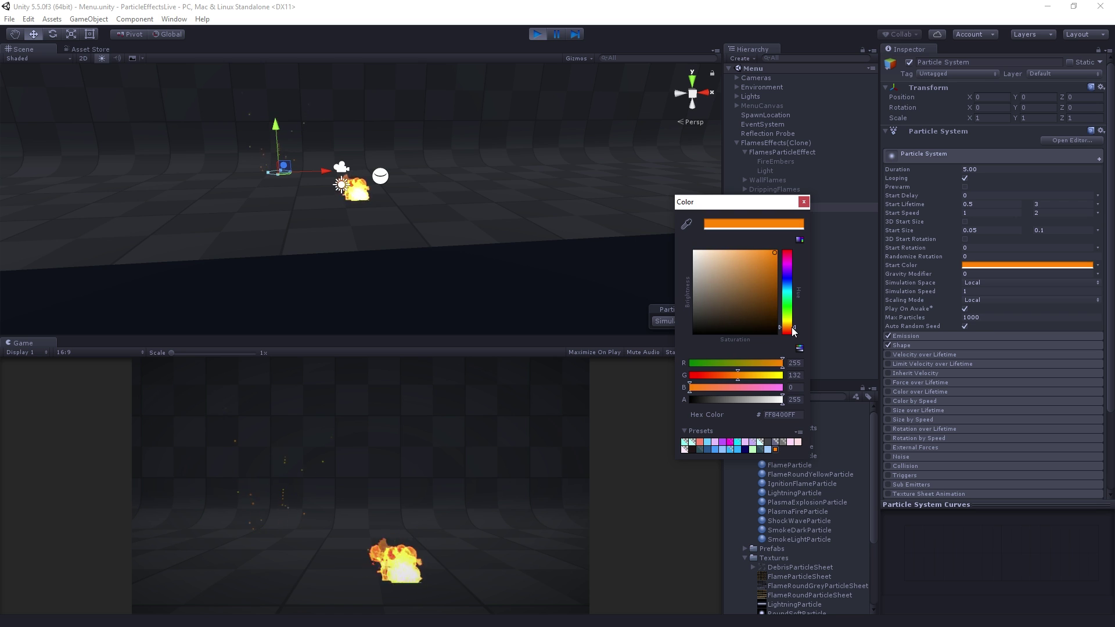
pyautogui.moveTo(774, 256); pyautogui.dragTo(750, 248)
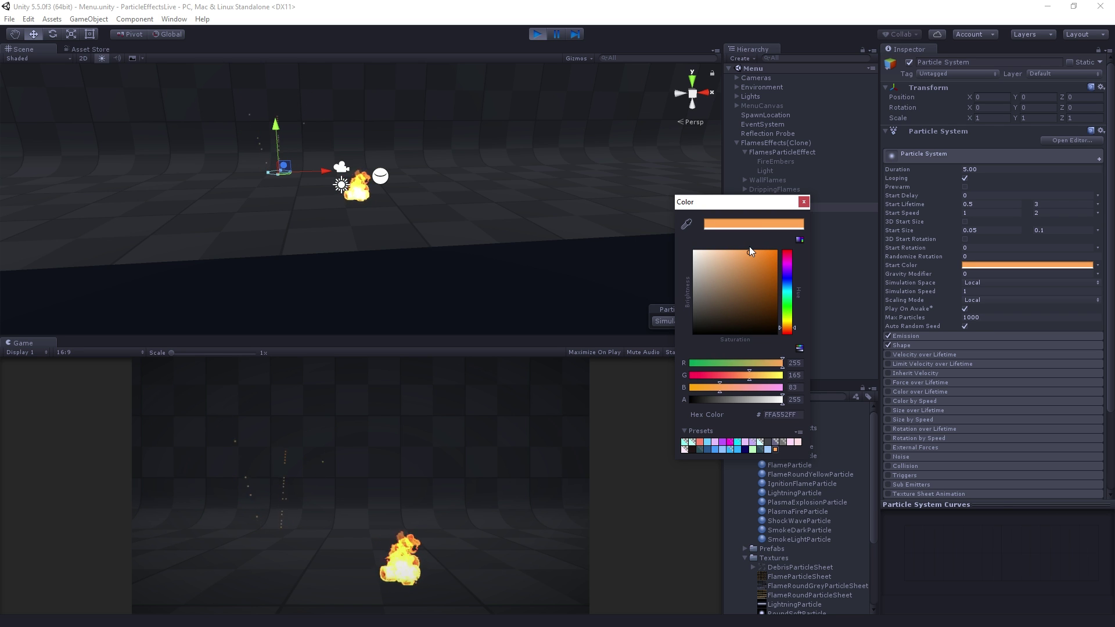
pyautogui.click(804, 203)
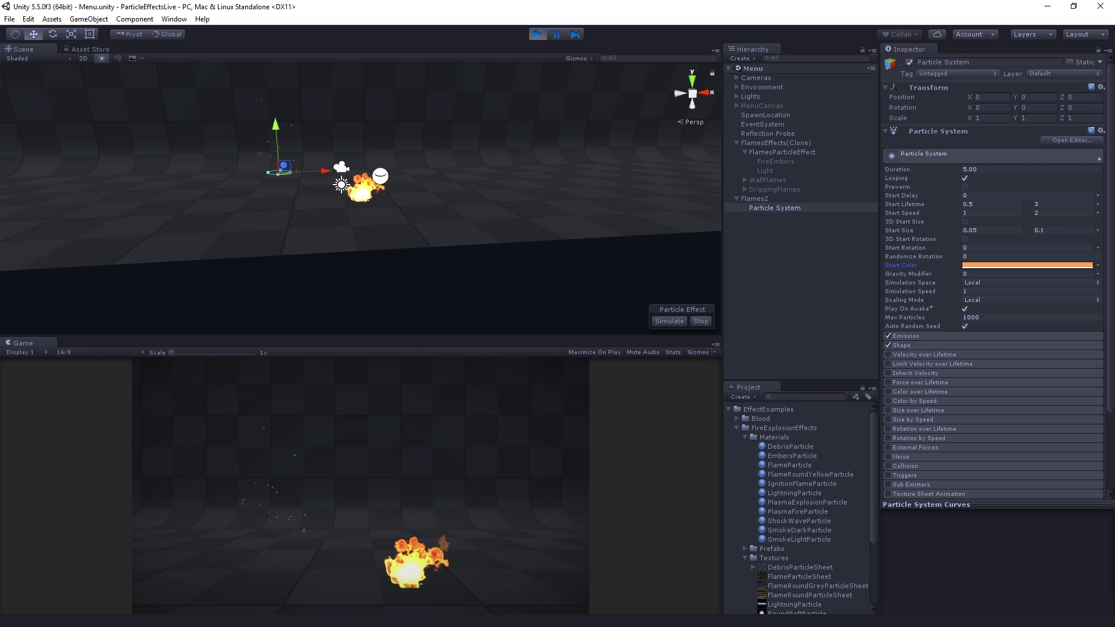
# Step: Apply the saved light orange preset (FFB05A) as the Start Color
pyautogui.click(1027, 265)
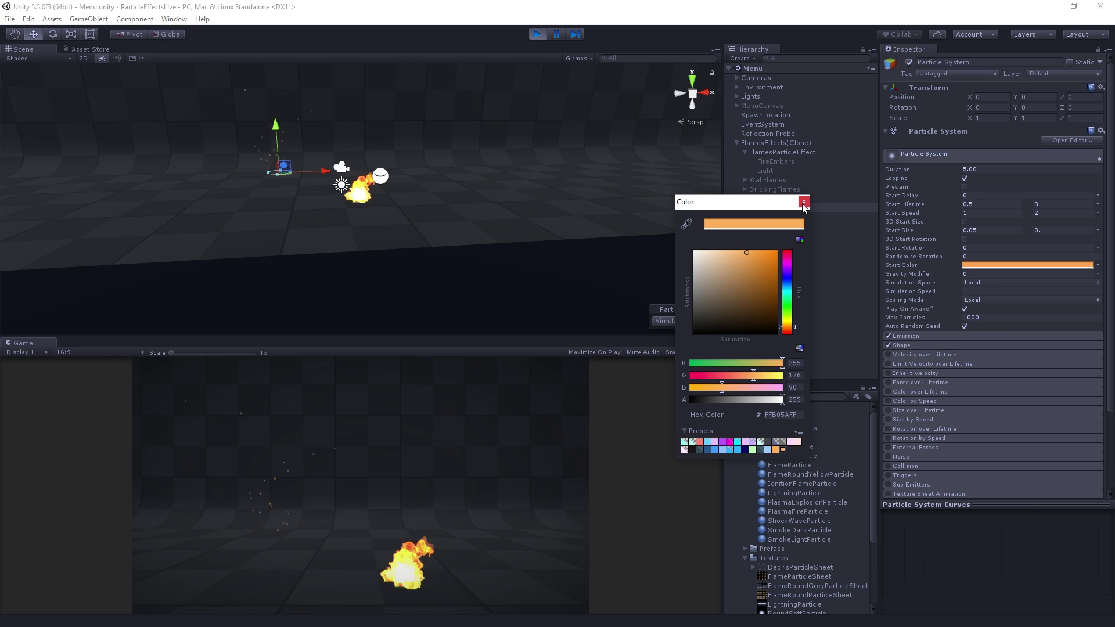
pyautogui.click(994, 265)
pyautogui.click(994, 263)
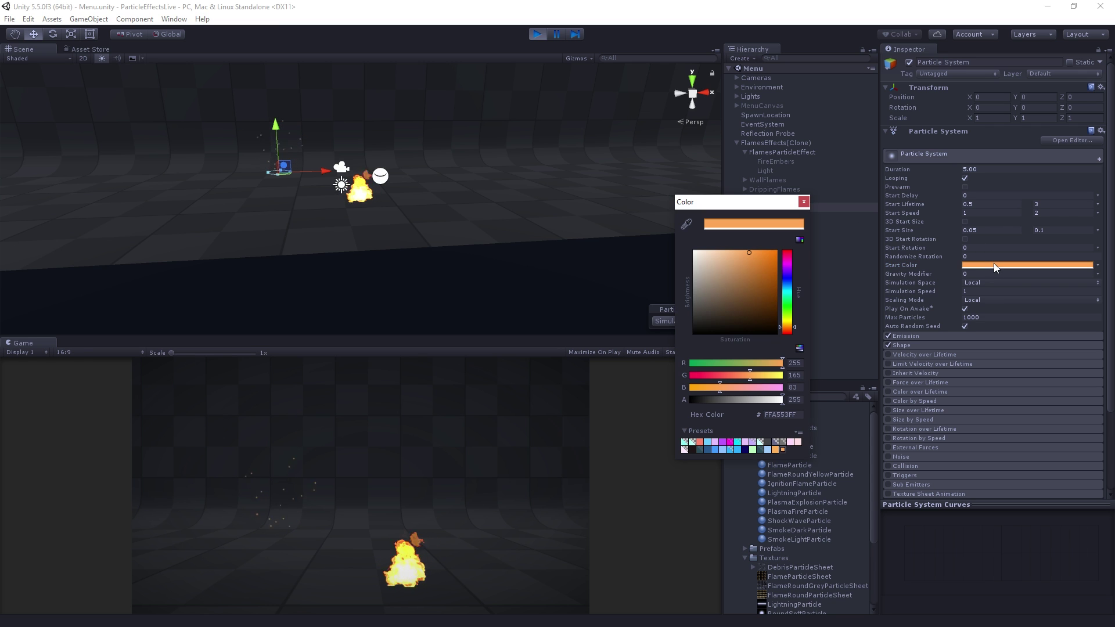
pyautogui.click(776, 450)
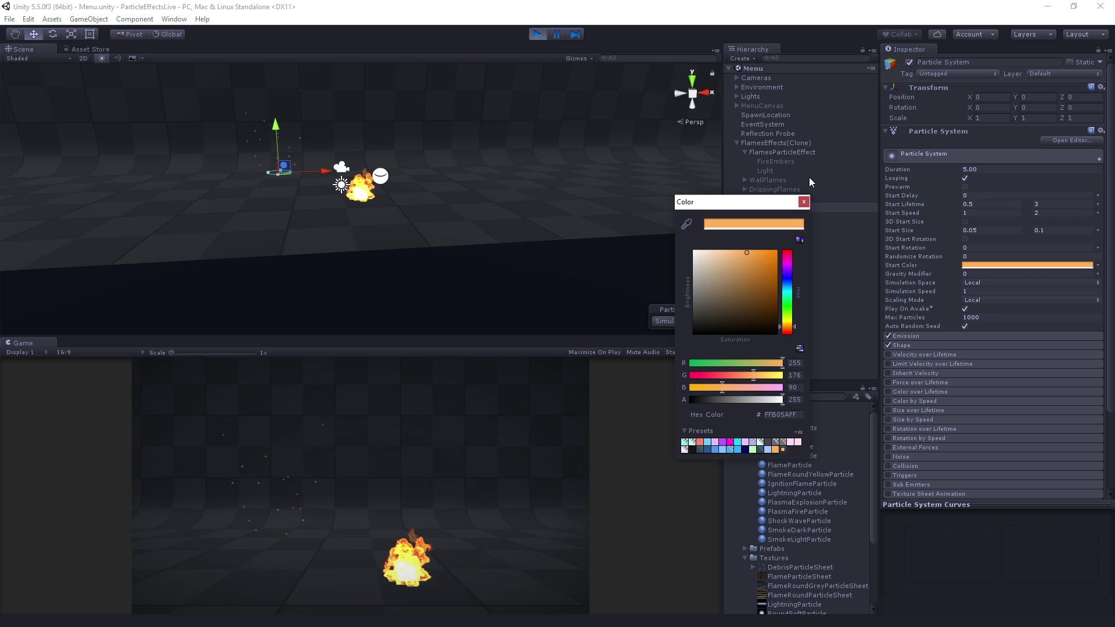
pyautogui.click(804, 201)
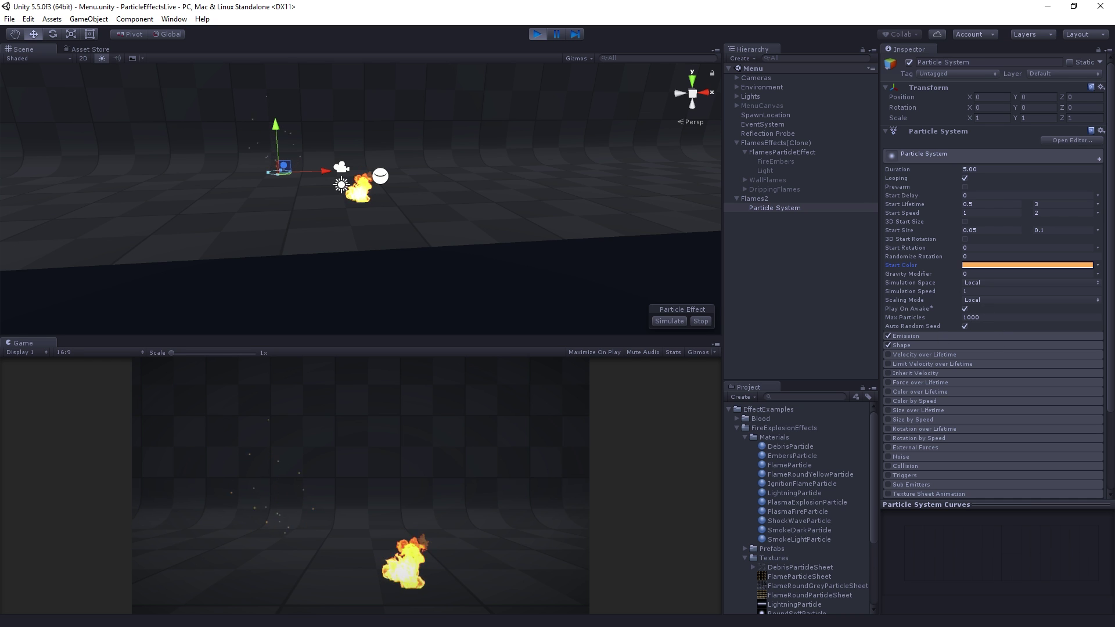
pyautogui.click(915, 337)
# Step: Set Emission Rate over Time to 20 and frame the particle system in the Scene view
pyautogui.click(1004, 346)
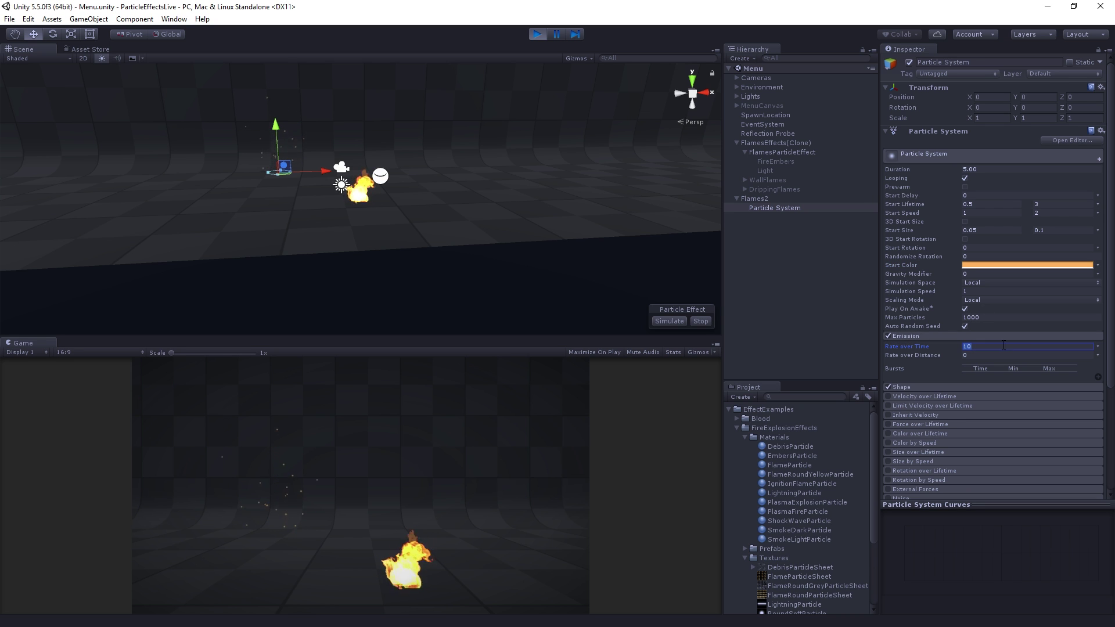
pyautogui.write('20')
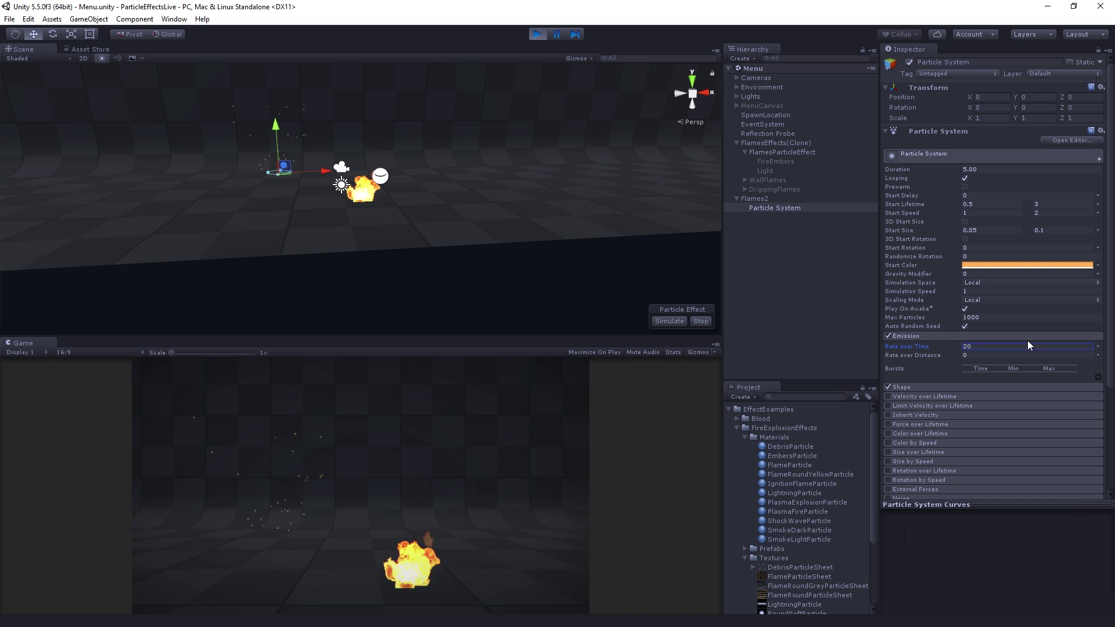
pyautogui.keyDown('alt'); pyautogui.moveTo(168, 139); pyautogui.dragTo(187, 230); pyautogui.keyUp('alt')
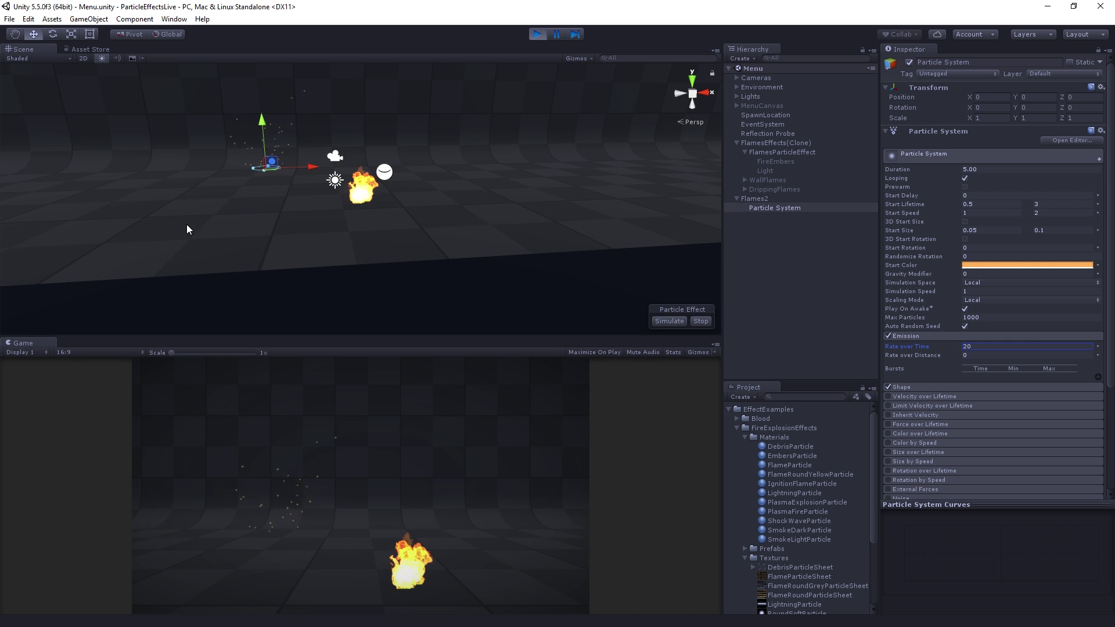
pyautogui.doubleClick(767, 208)
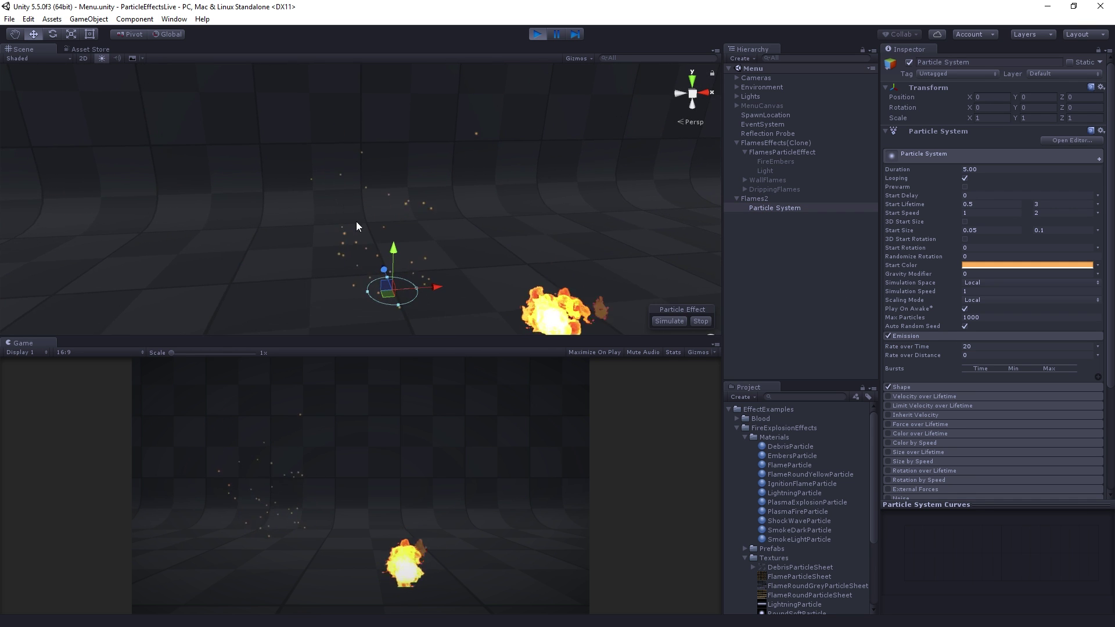
pyautogui.keyDown('alt'); pyautogui.moveTo(414, 253); pyautogui.dragTo(408, 210); pyautogui.keyUp('alt')
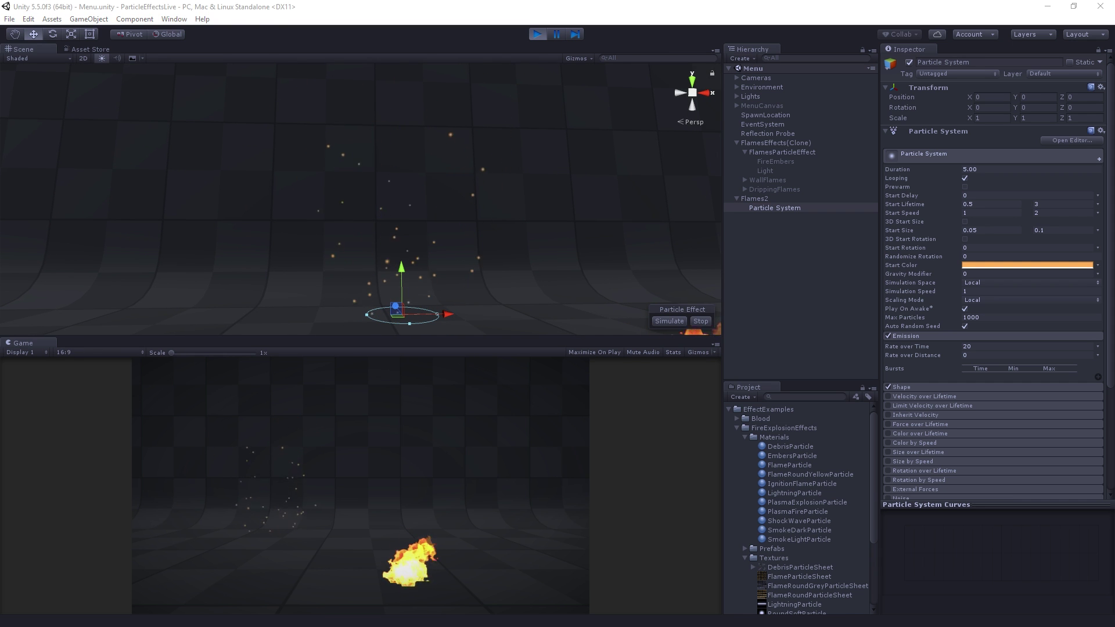
pyautogui.click(956, 396)
# Step: Widen the Shape cone to an angle of about 31.94 with radius 0.7
pyautogui.click(907, 396)
pyautogui.click(926, 385)
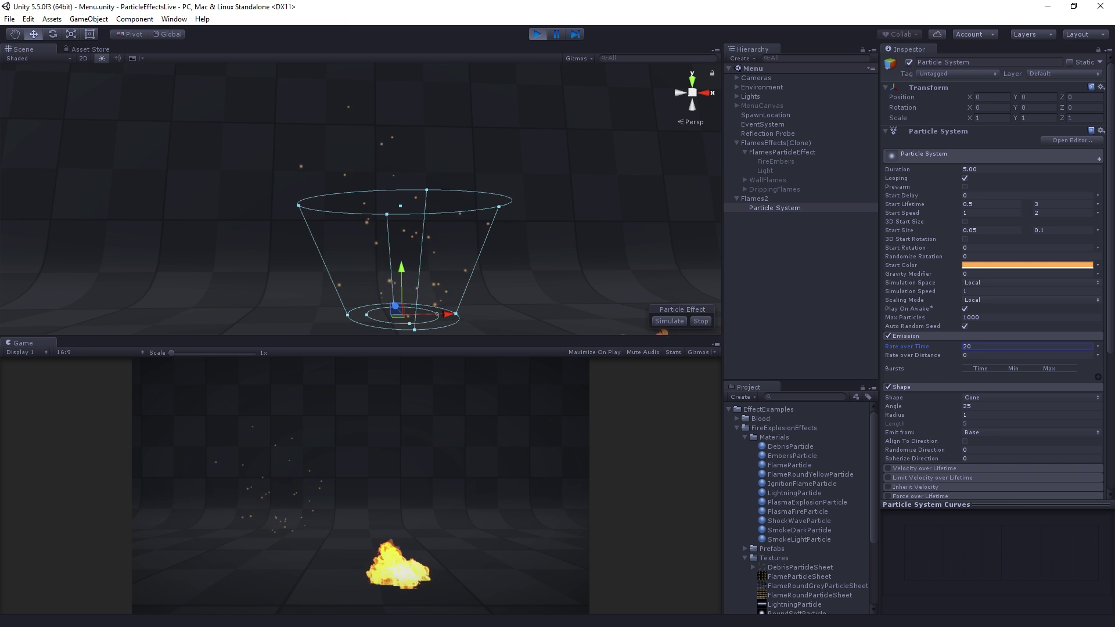
pyautogui.moveTo(952, 408); pyautogui.dragTo(952, 350)
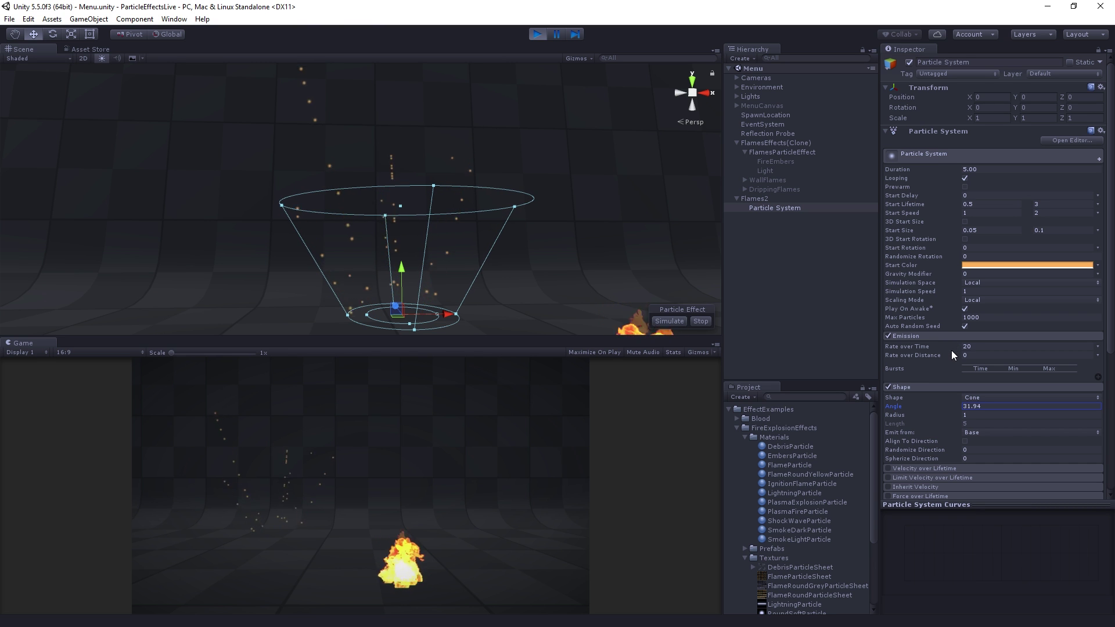
pyautogui.click(958, 415)
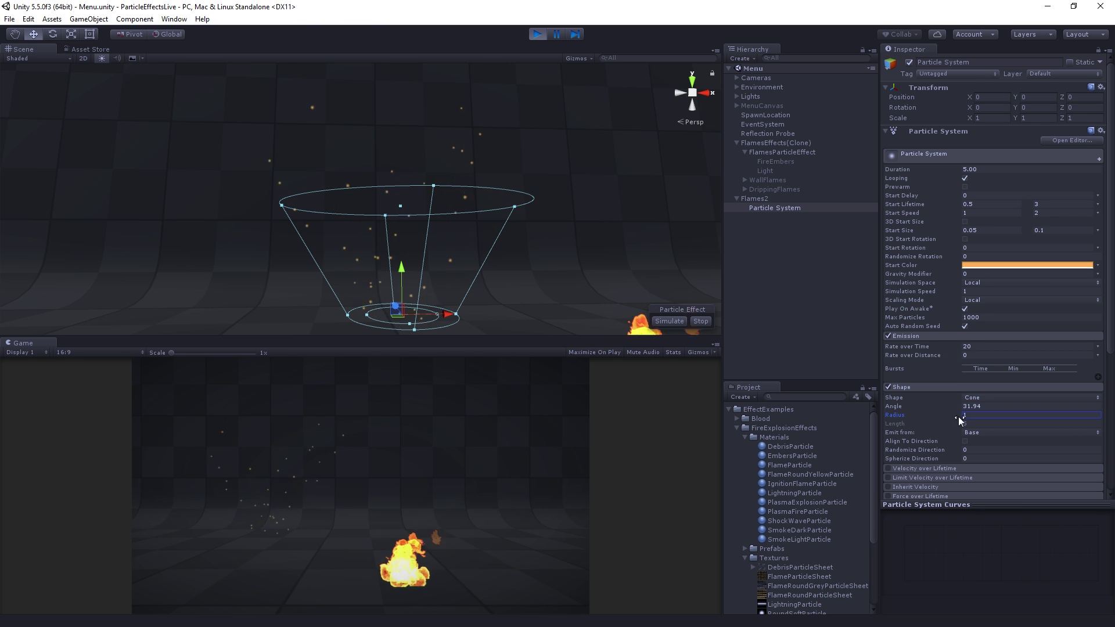
pyautogui.write('0.5')
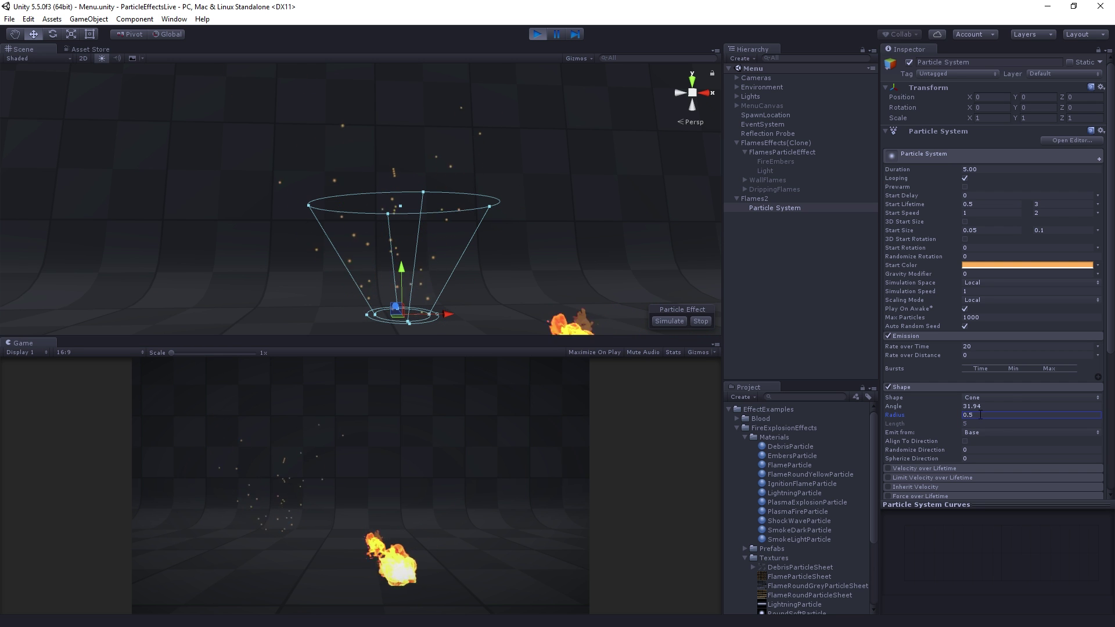
pyautogui.hotkey('ctrl', 'a')
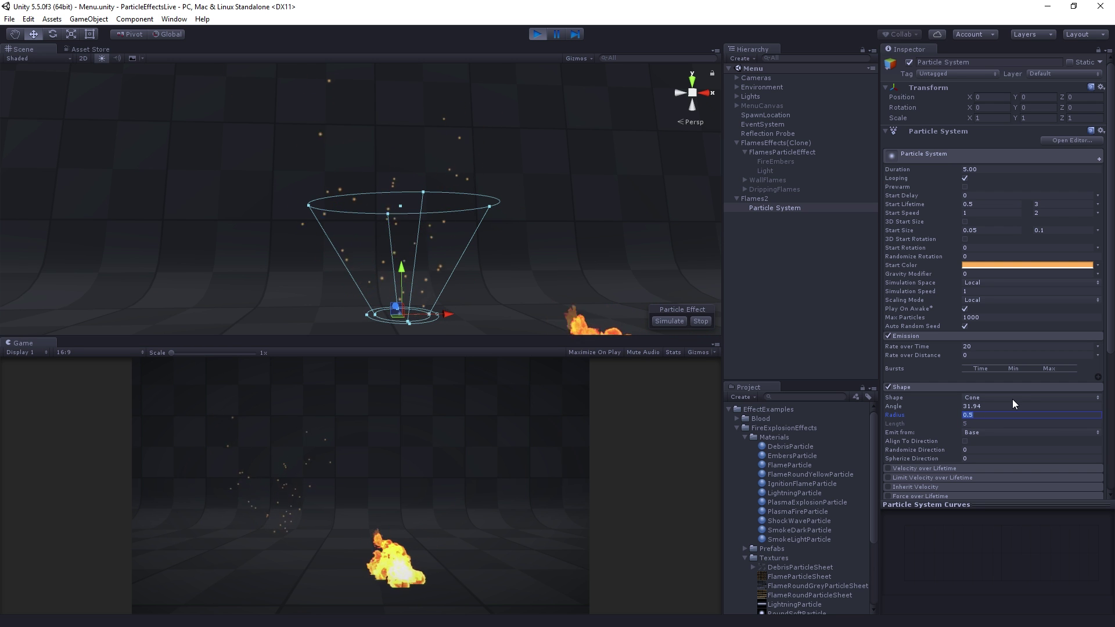
pyautogui.write('.7')
pyautogui.press('Return')
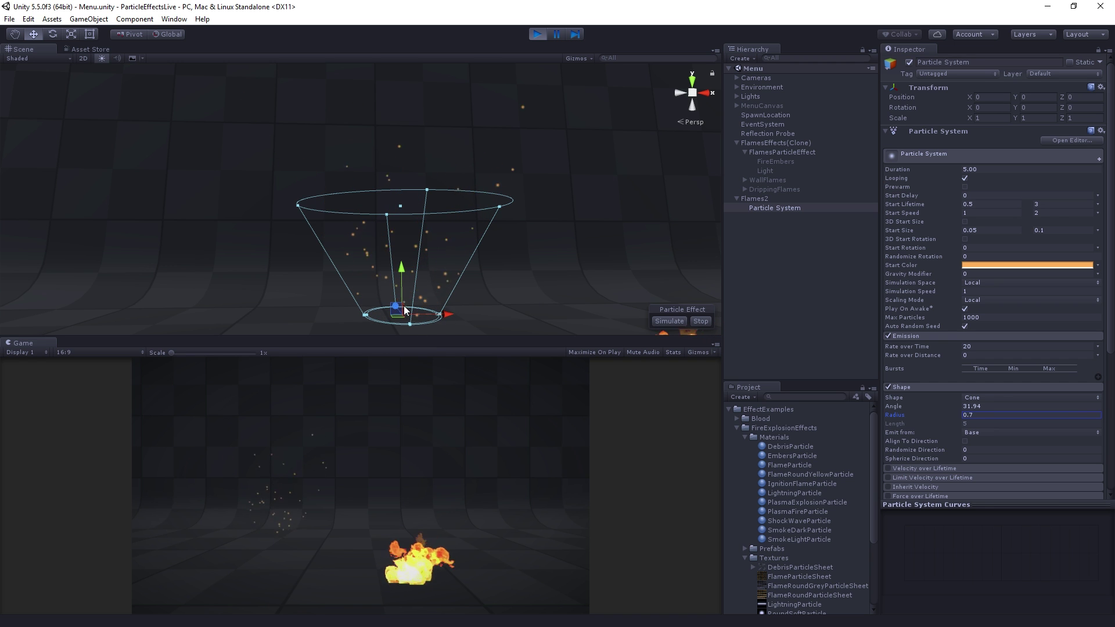
# Step: Set the cone to emit from Volume with length 0.12
pyautogui.click(993, 436)
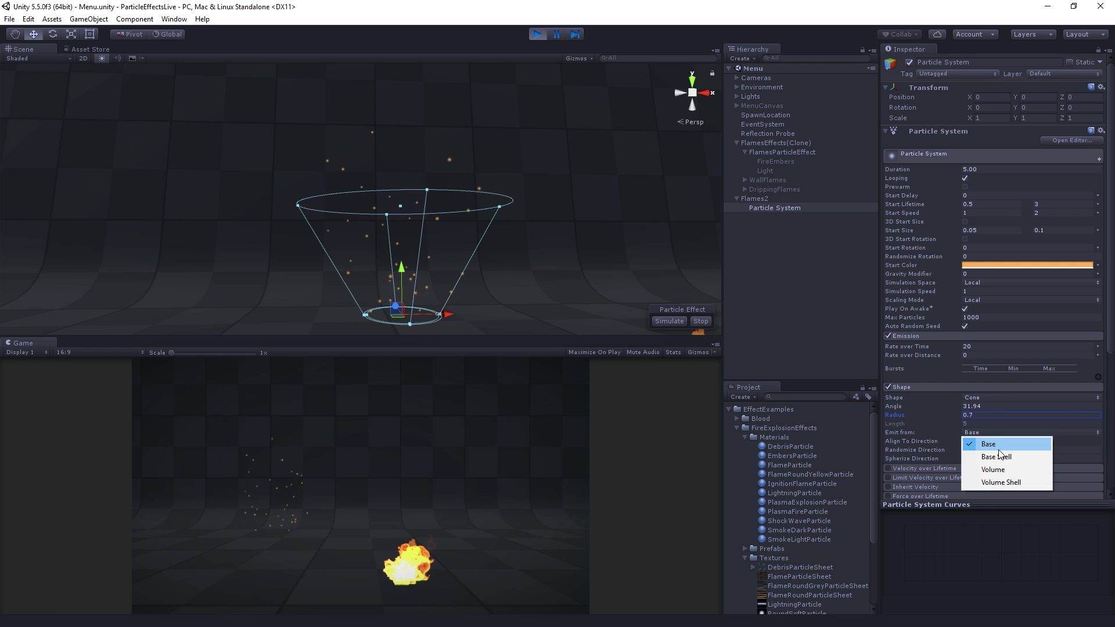
pyautogui.click(995, 471)
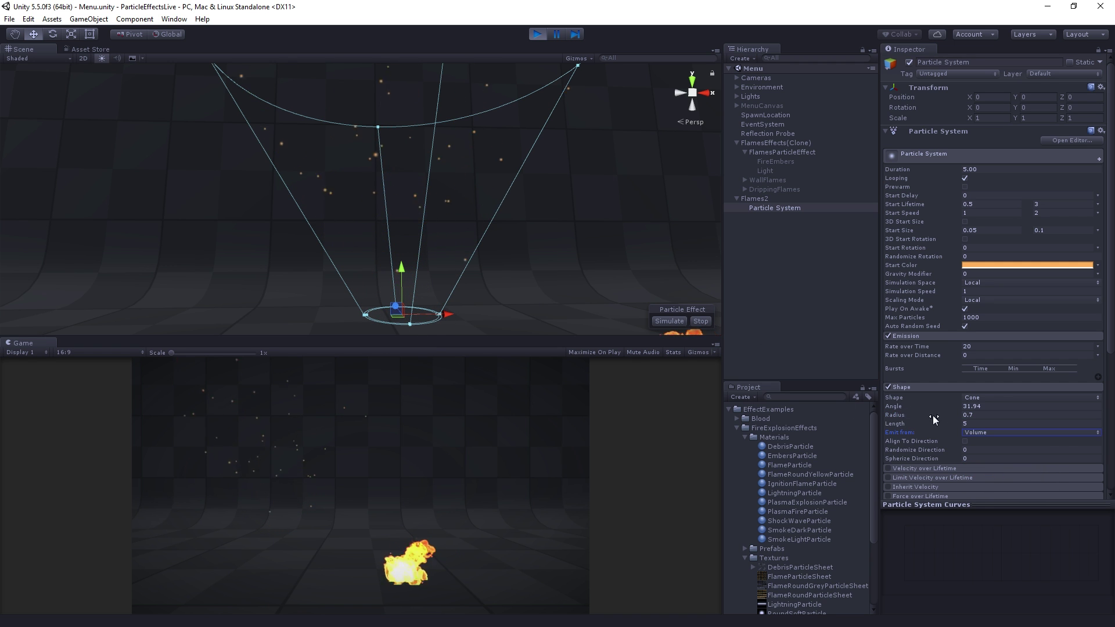
pyautogui.click(986, 423)
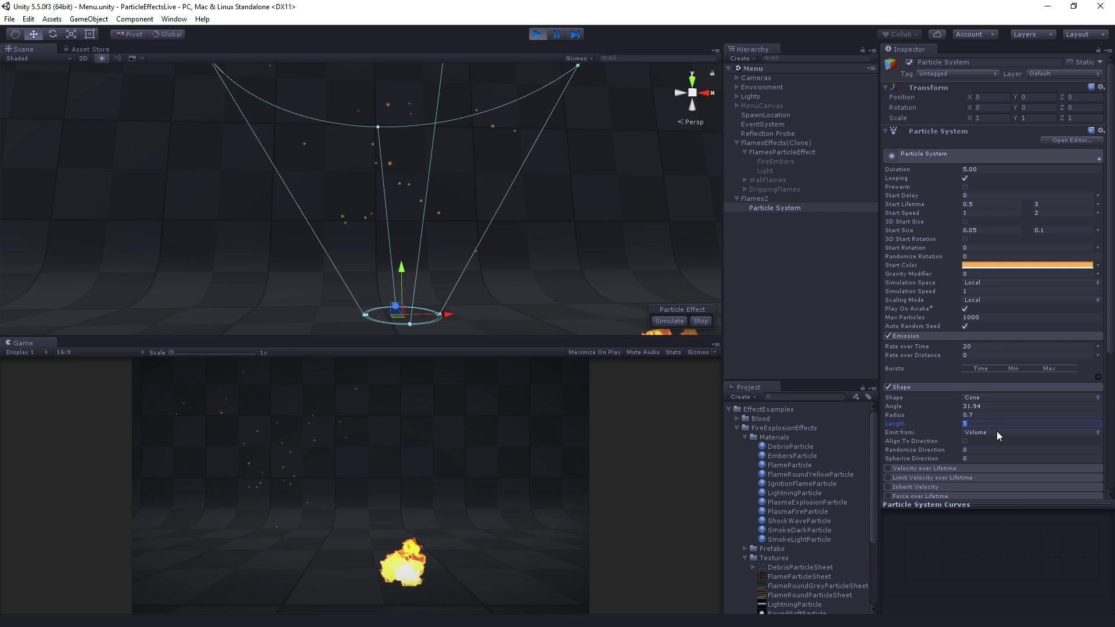
pyautogui.write('0.12')
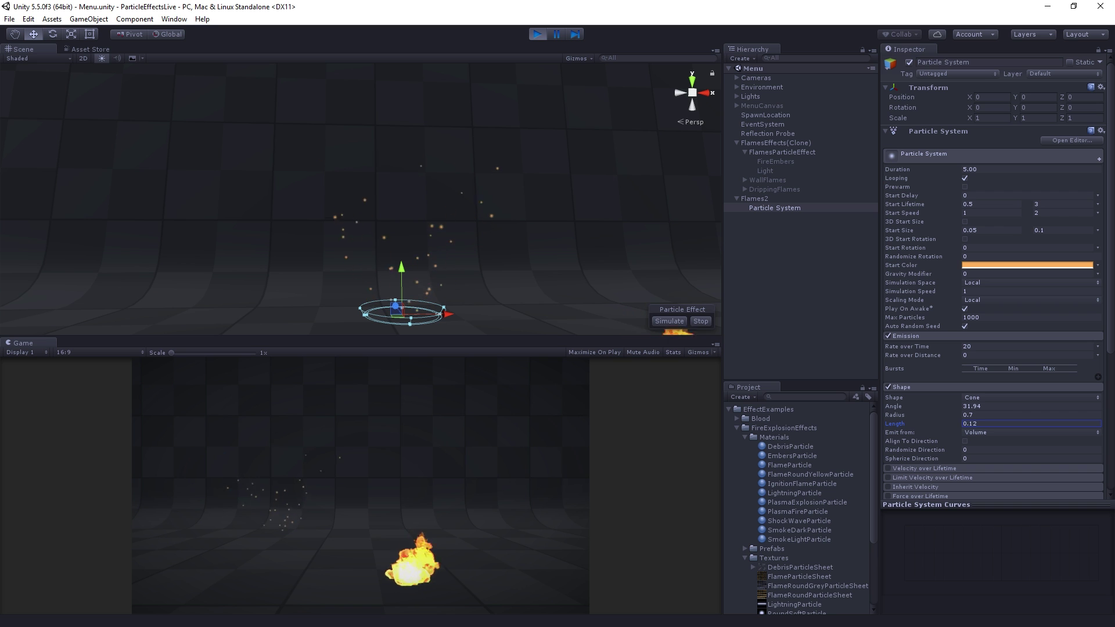
# Step: Enable Color over Lifetime and apply the lavender-to-orange gradient preset
pyautogui.scroll(-5, 994, 377)
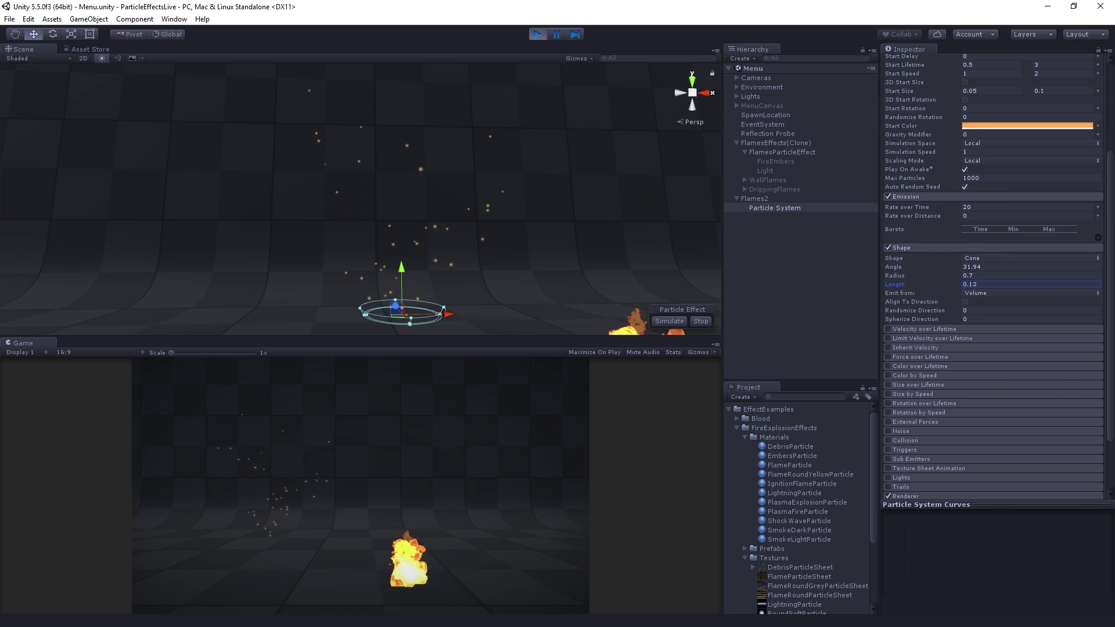
pyautogui.click(917, 367)
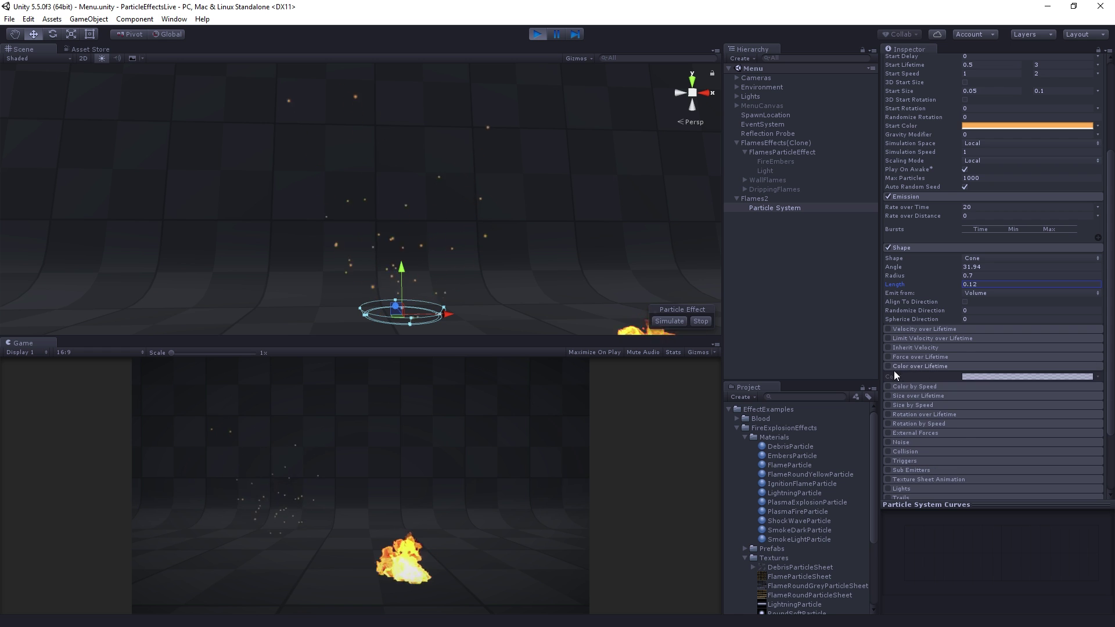
pyautogui.click(888, 367)
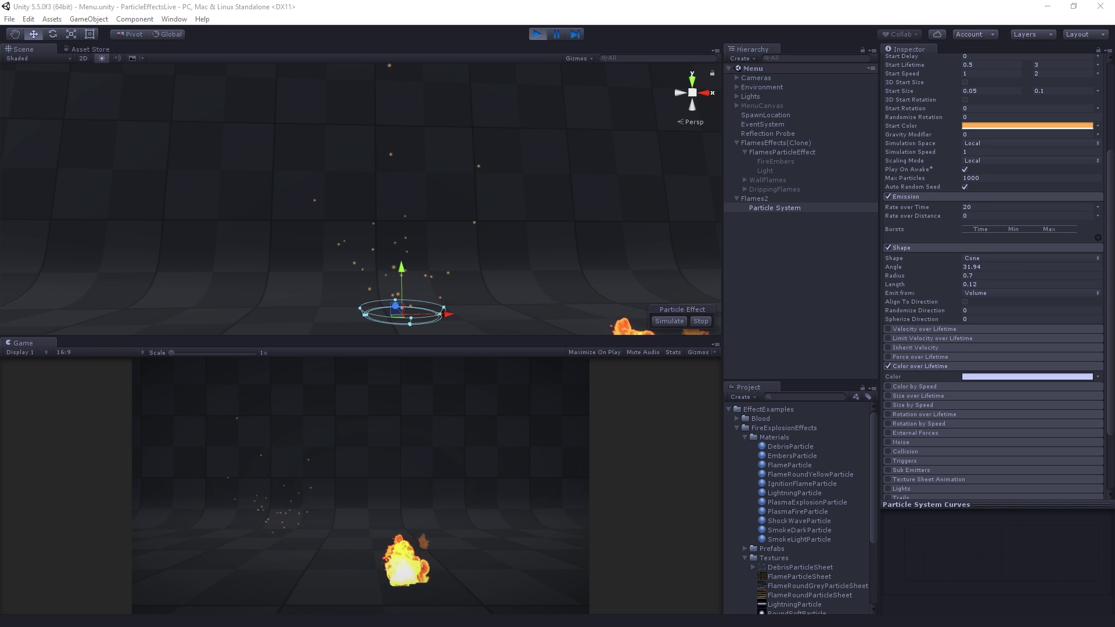
pyautogui.click(1022, 377)
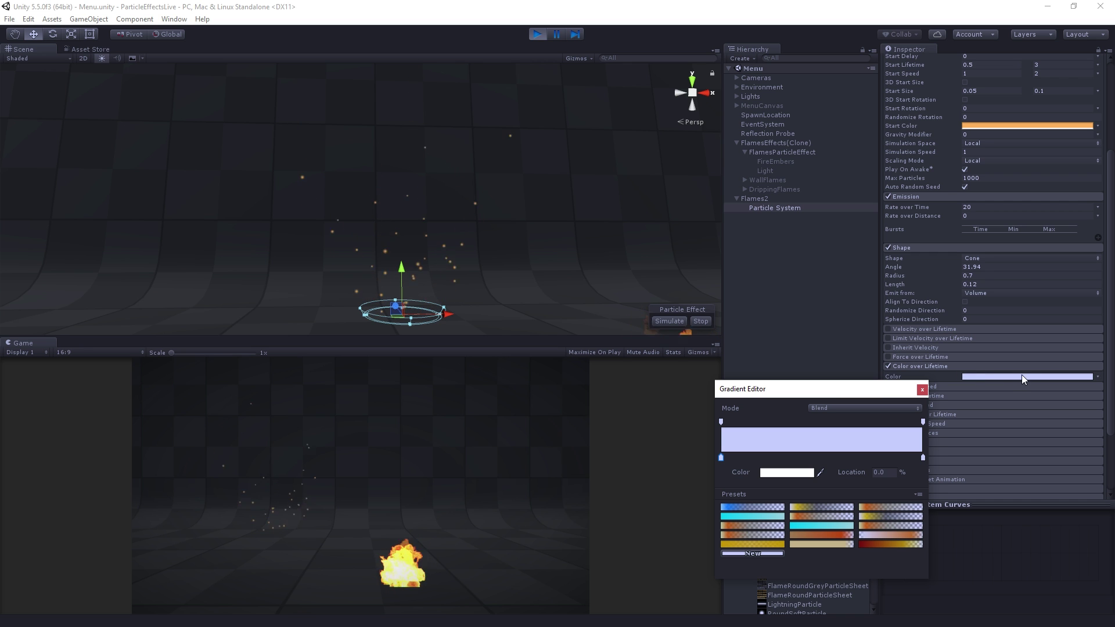
pyautogui.click(902, 535)
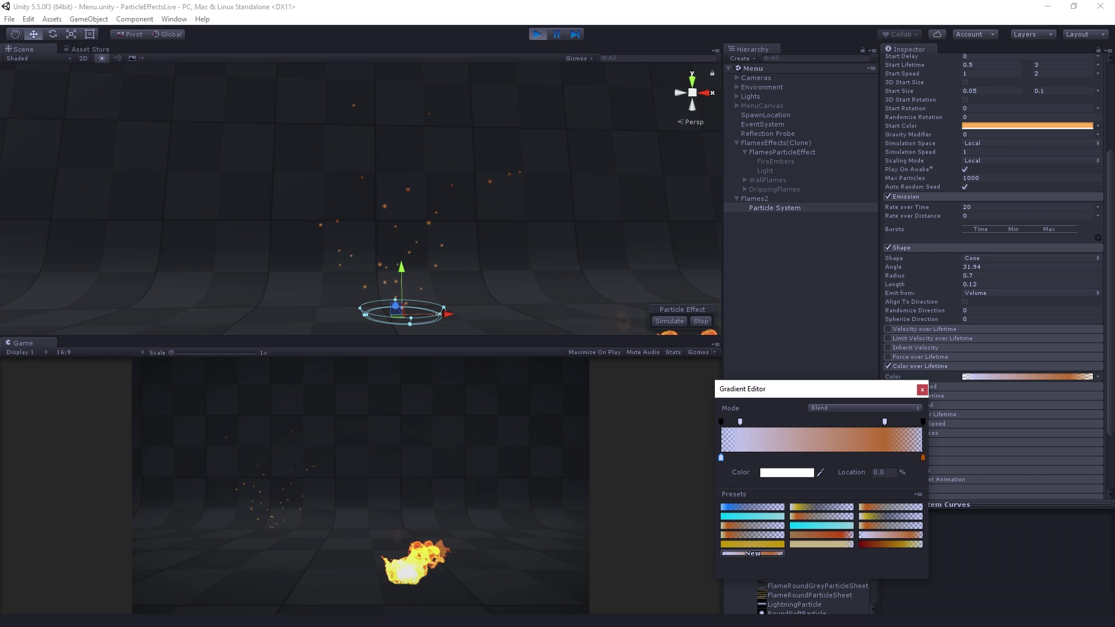
# Step: Check the gradient's alpha keys at 0%, 9.4%, 81.2% and 100%, then close the editor
pyautogui.click(722, 423)
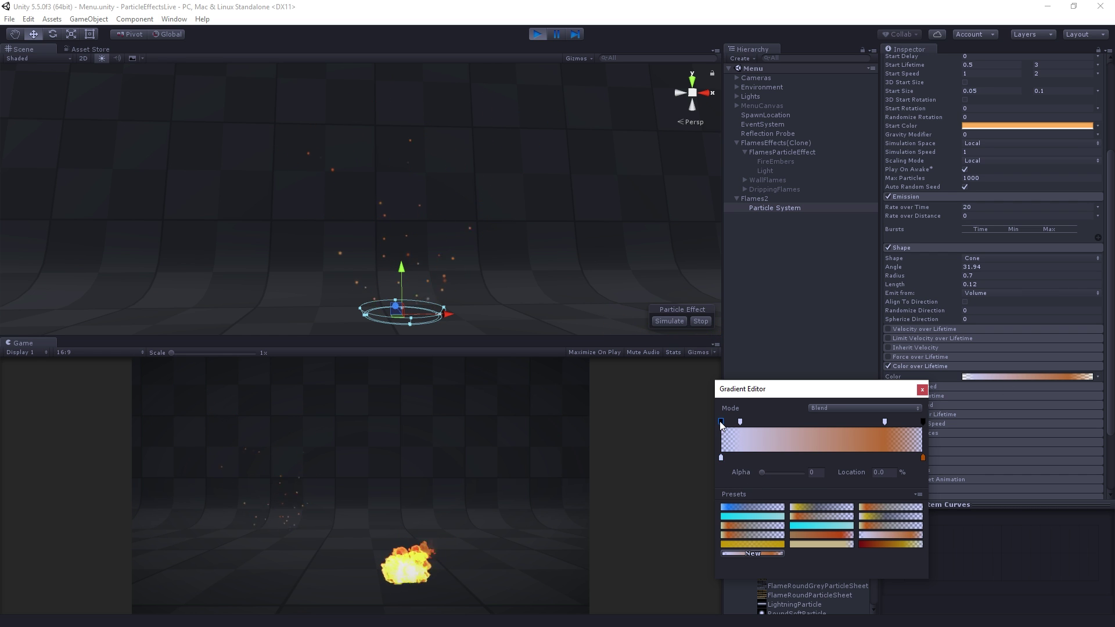
pyautogui.click(740, 422)
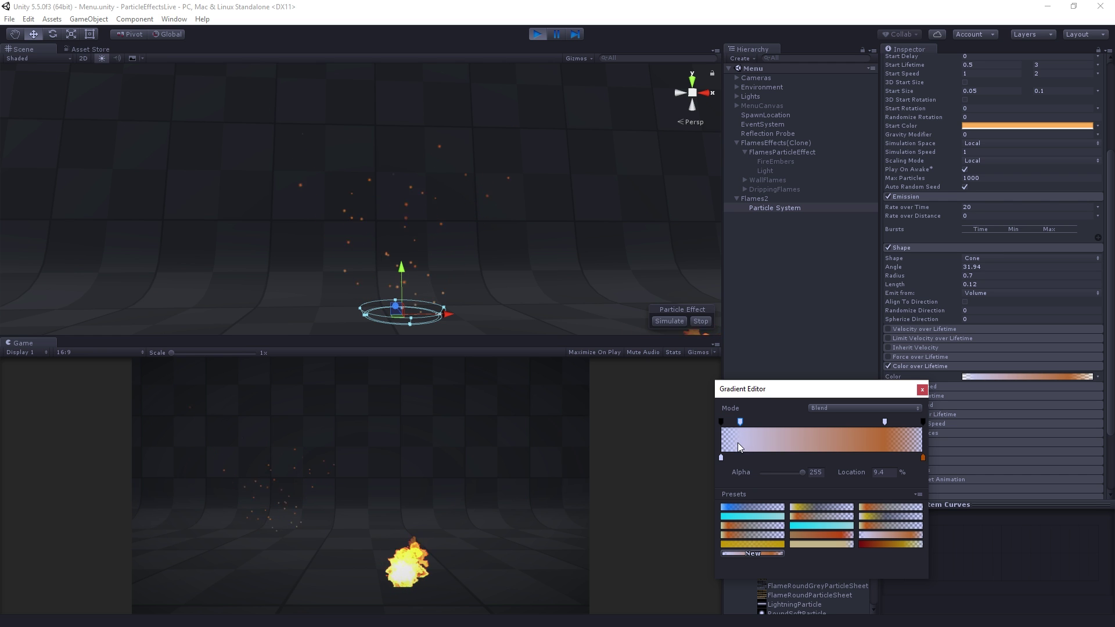
pyautogui.click(885, 423)
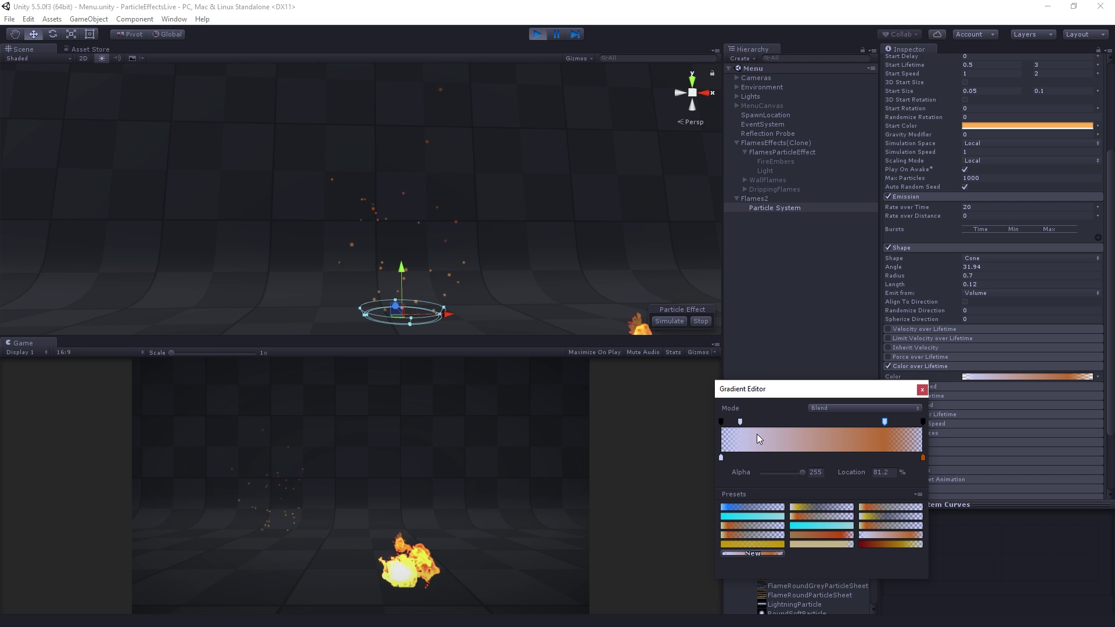
pyautogui.click(923, 422)
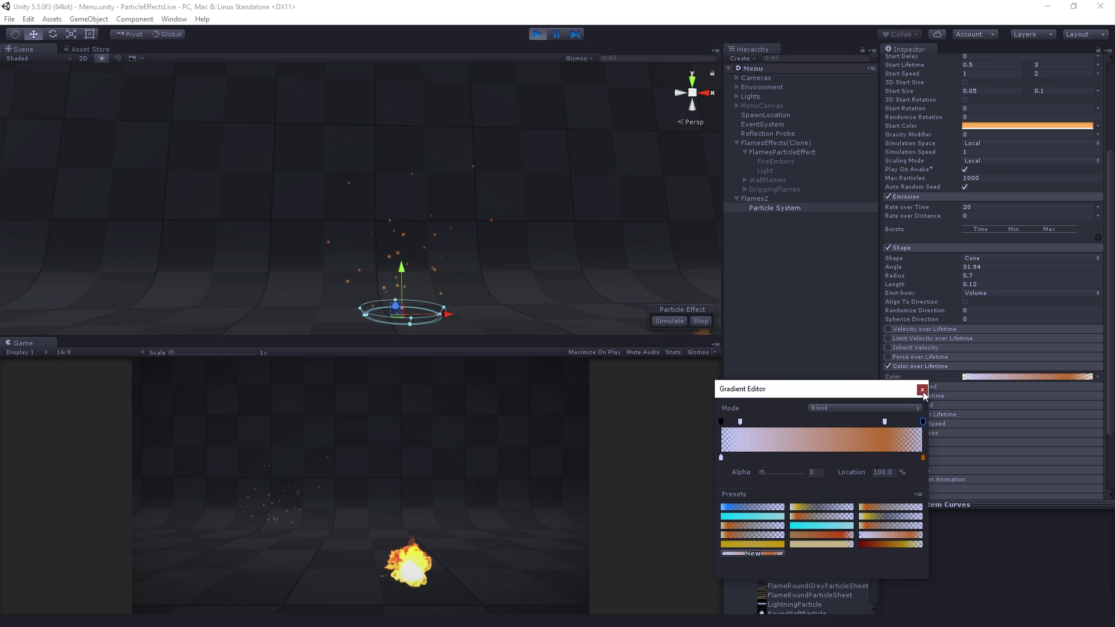
pyautogui.click(922, 390)
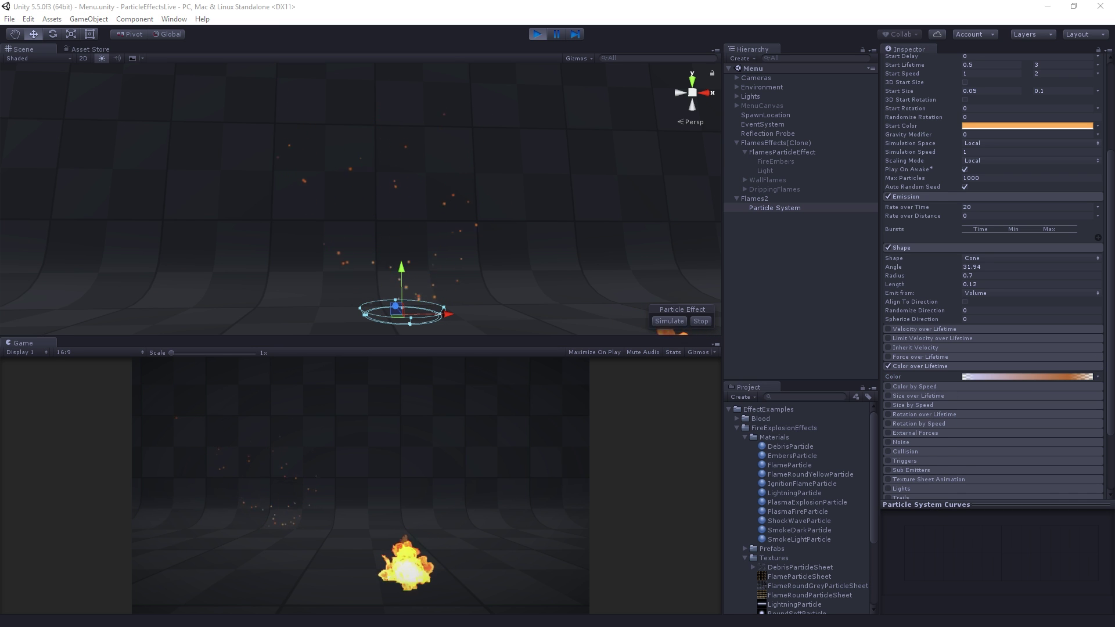
# Step: Enable the Noise module with Strength 0.5 and Scroll Speed 0.5
pyautogui.scroll(-5, 971, 370)
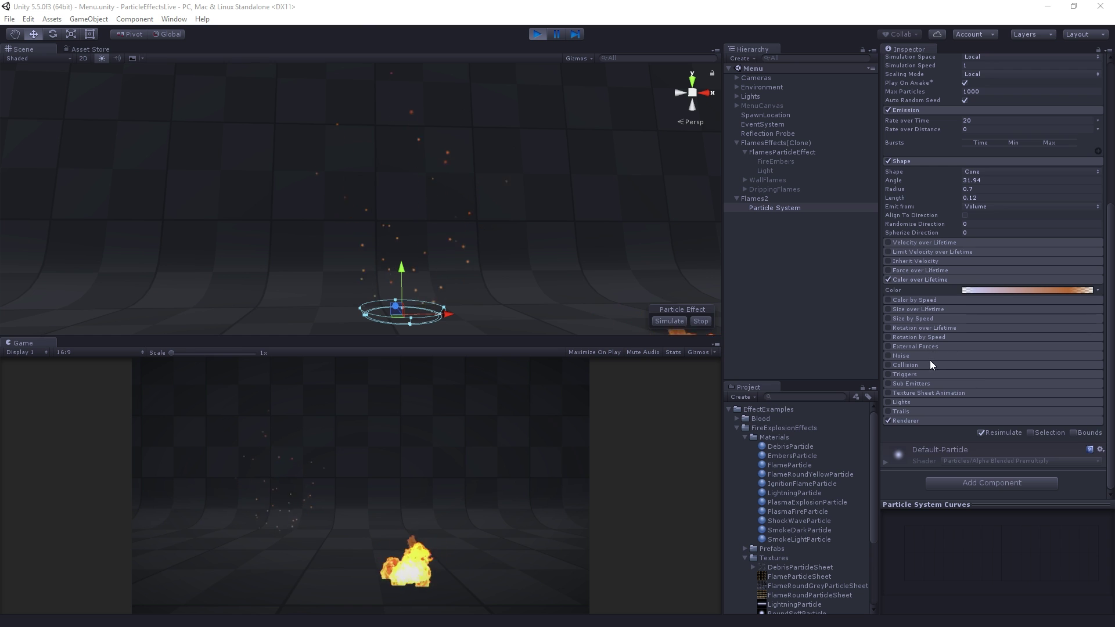
pyautogui.click(931, 356)
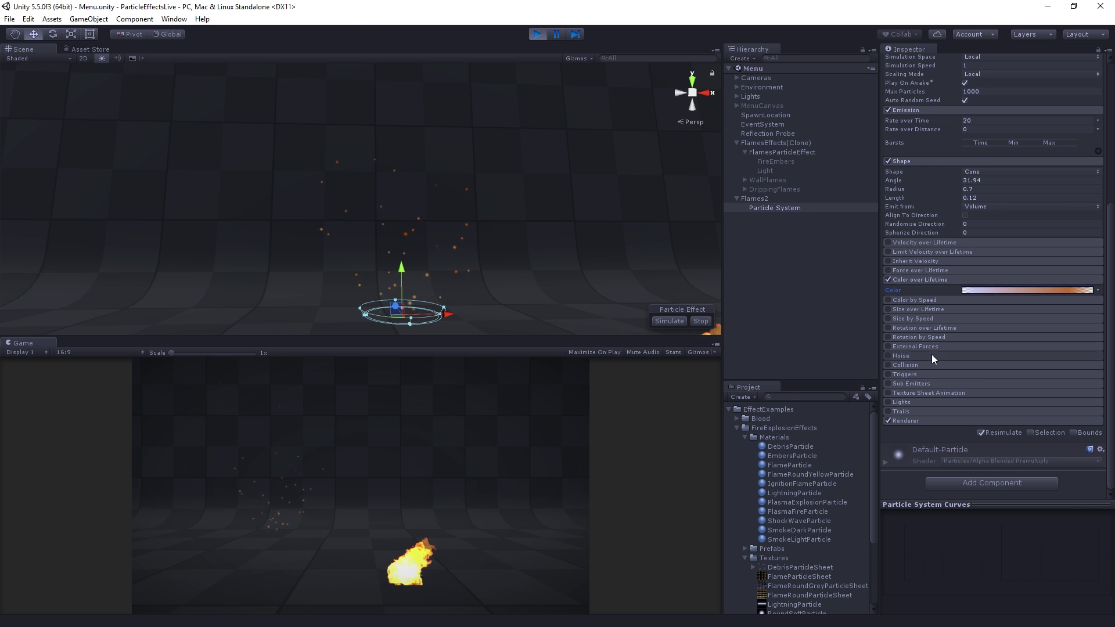
pyautogui.click(888, 355)
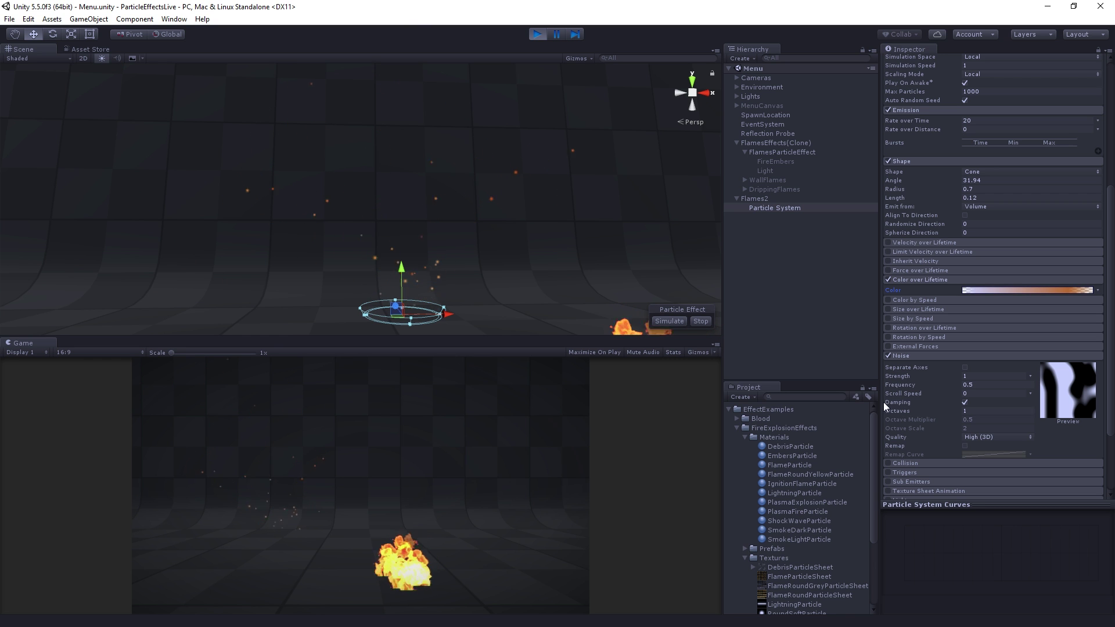
pyautogui.click(898, 376)
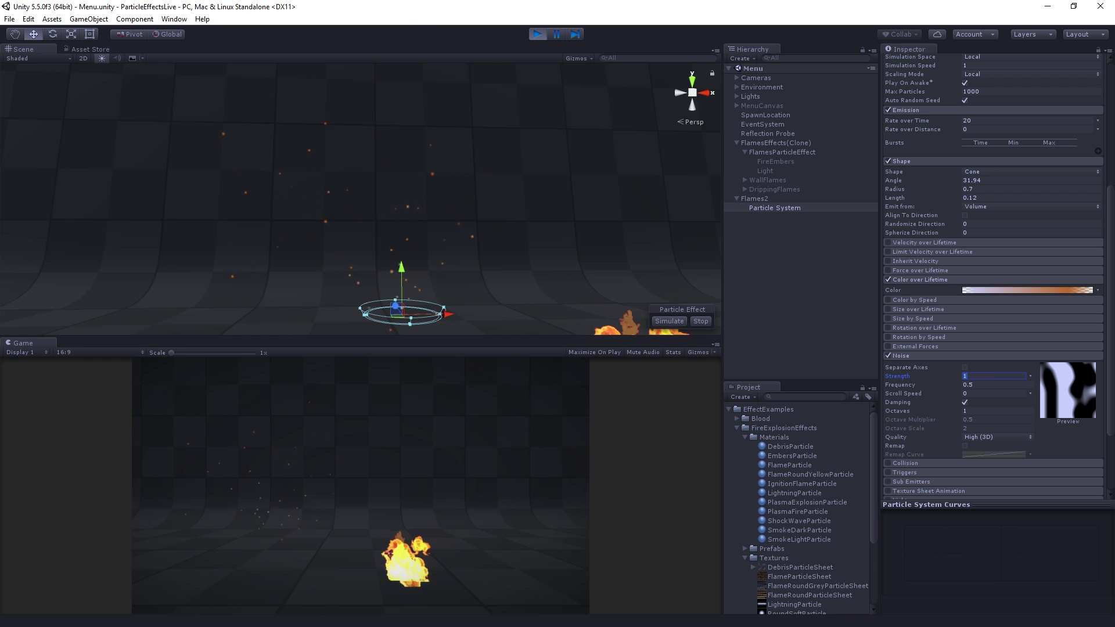
pyautogui.write('0.5')
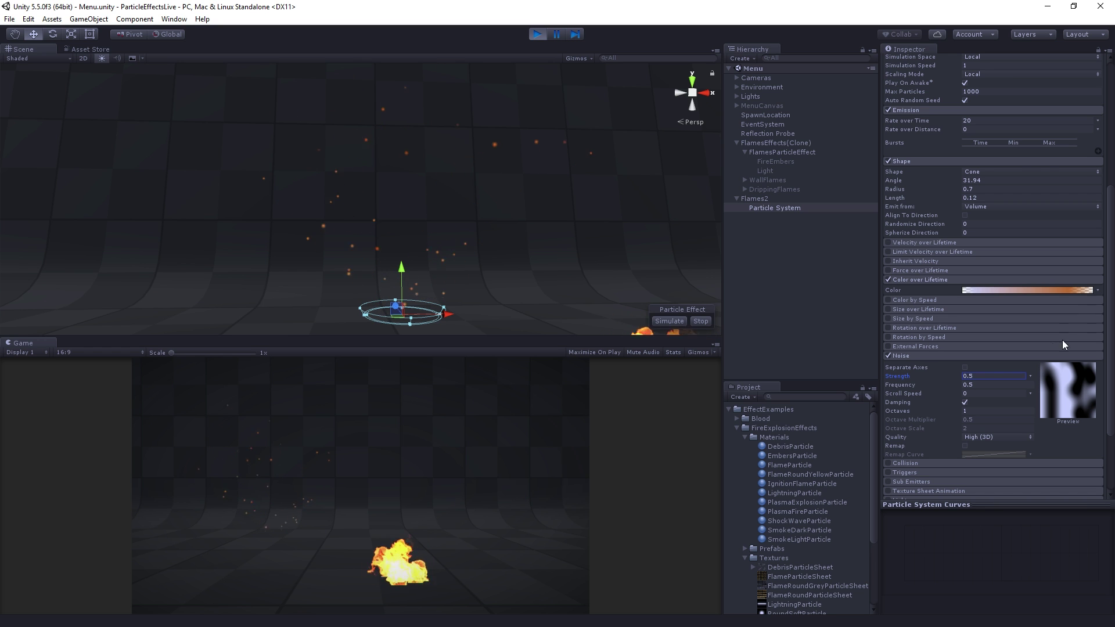
pyautogui.click(984, 394)
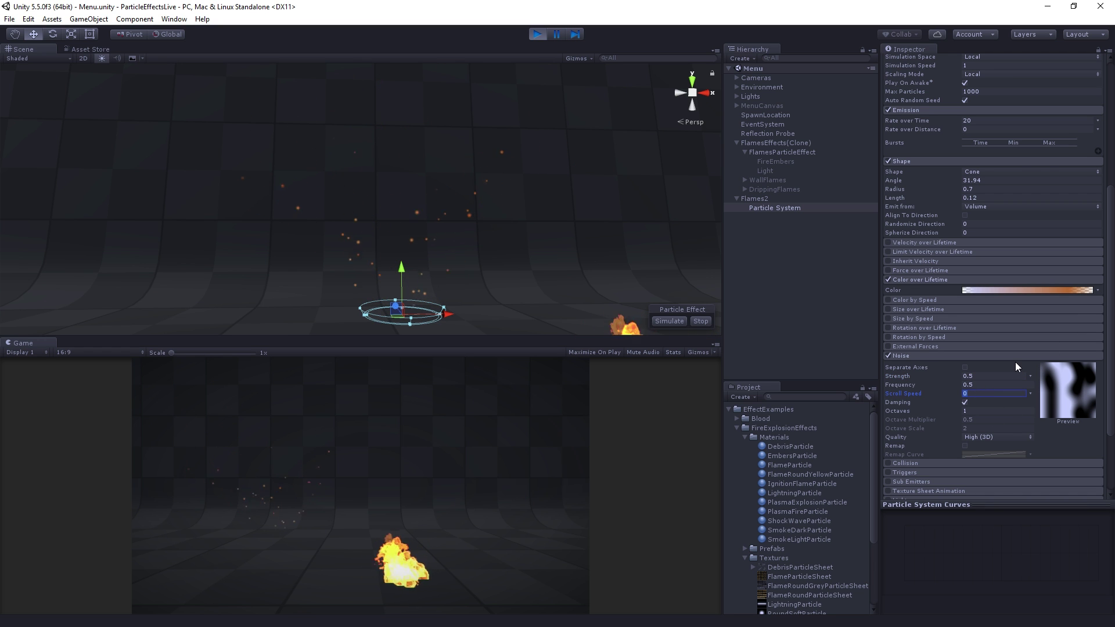
pyautogui.write('0.5')
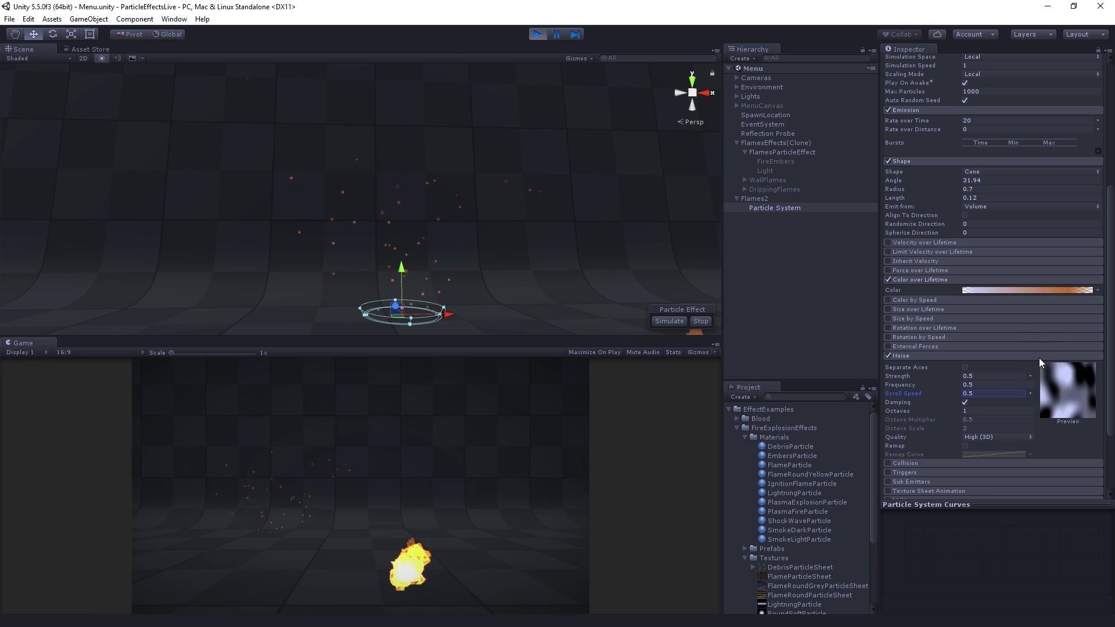
pyautogui.click(898, 402)
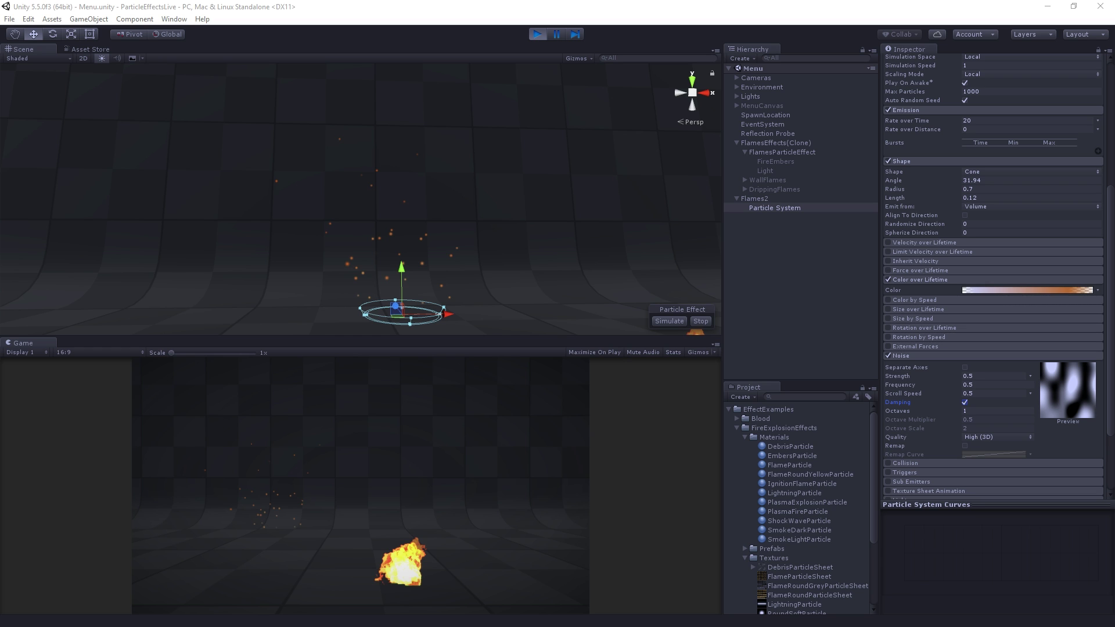
# Step: Lower noise Frequency to 0.47 and expand the Renderer module
pyautogui.moveTo(959, 384)
pyautogui.mouseDown()
pyautogui.moveTo(959, 365)
pyautogui.moveTo(963, 402)
pyautogui.moveTo(960, 389)
pyautogui.mouseUp()
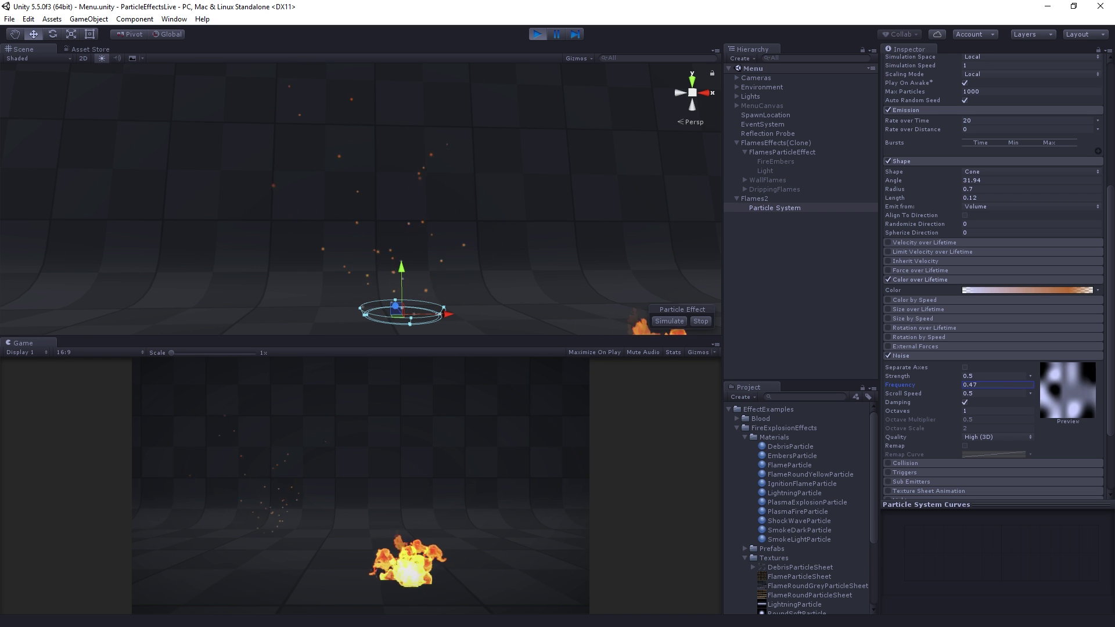
pyautogui.hotkey('alt', 'Tab')
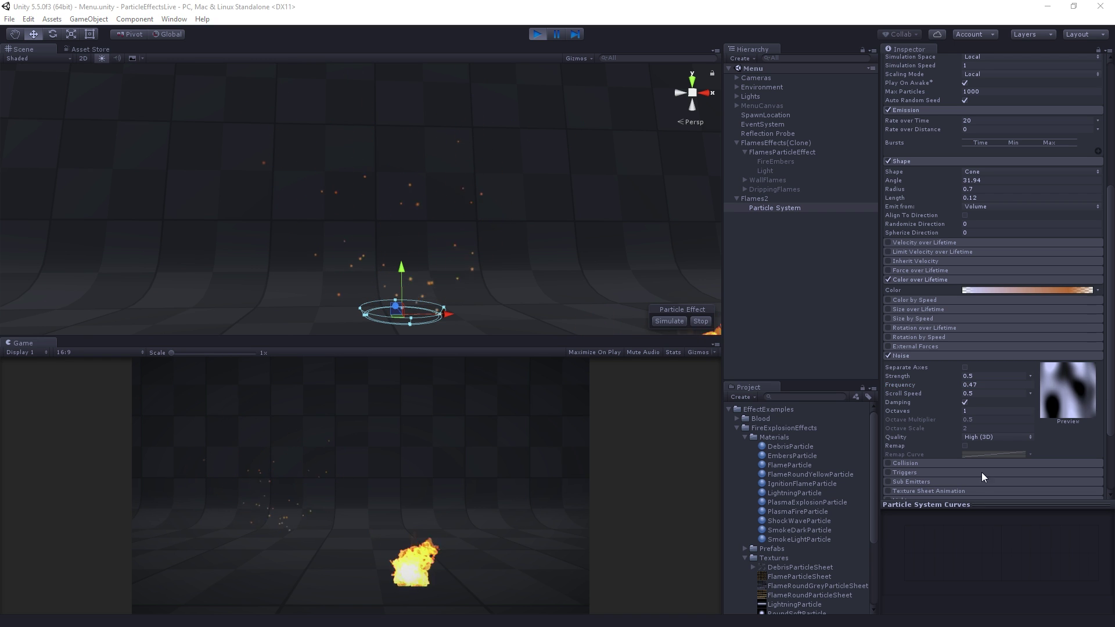
pyautogui.scroll(-3, 982, 473)
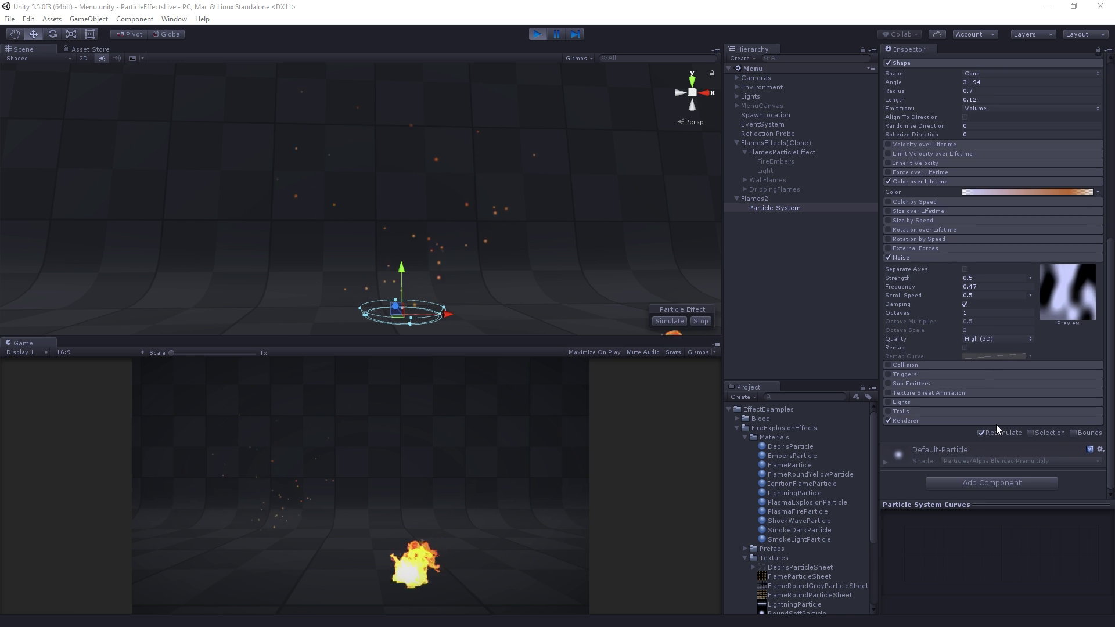
pyautogui.click(949, 423)
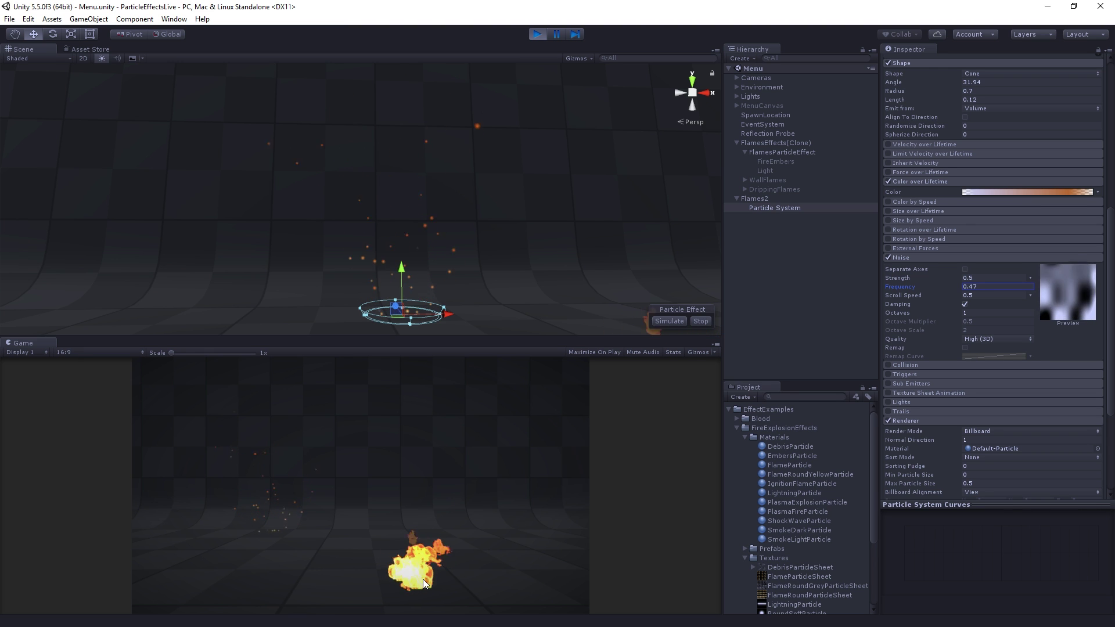
# Step: Turn off Emission on the original FlamesParticleEffect
pyautogui.click(807, 151)
pyautogui.scroll(10, 903, 179)
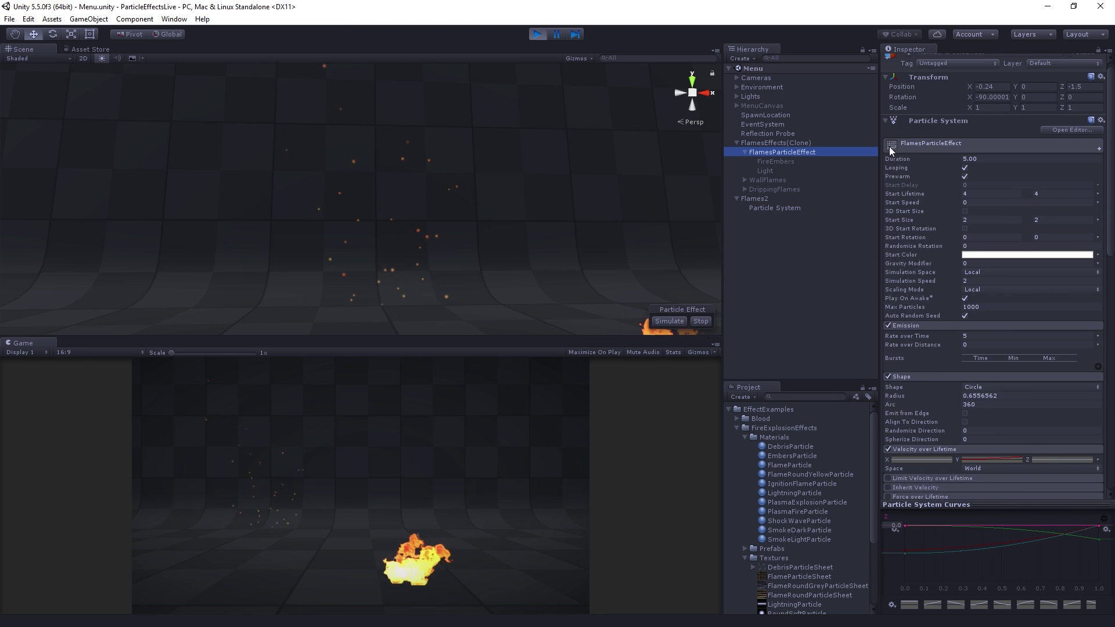
pyautogui.click(888, 326)
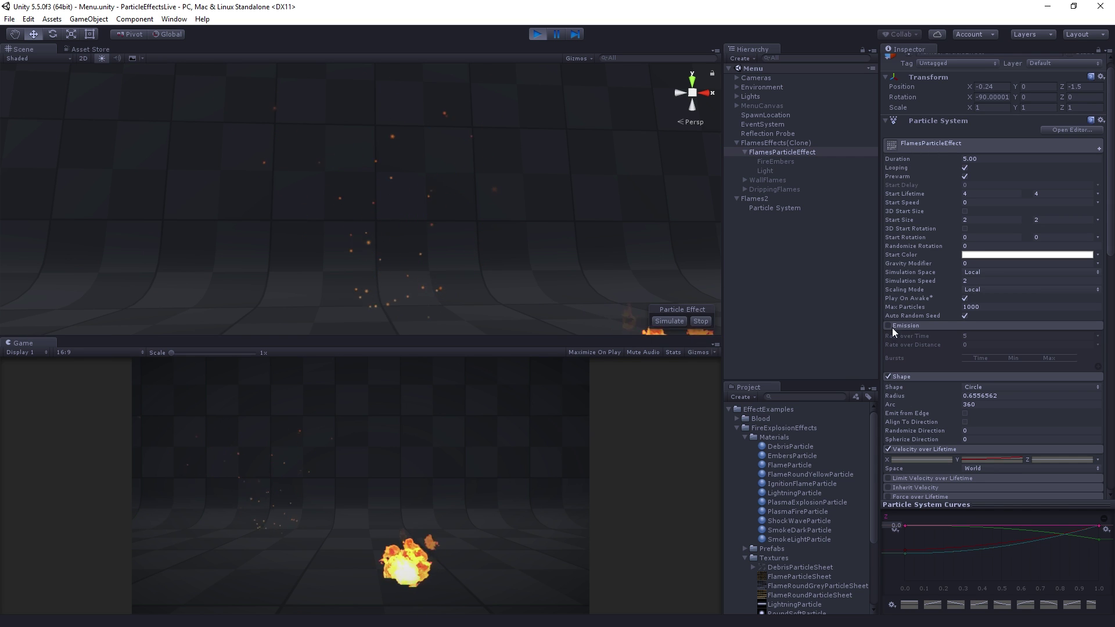
# Step: Activate the original FireEmbers object for comparison, then select the new ember Particle System under Flames2
pyautogui.click(790, 162)
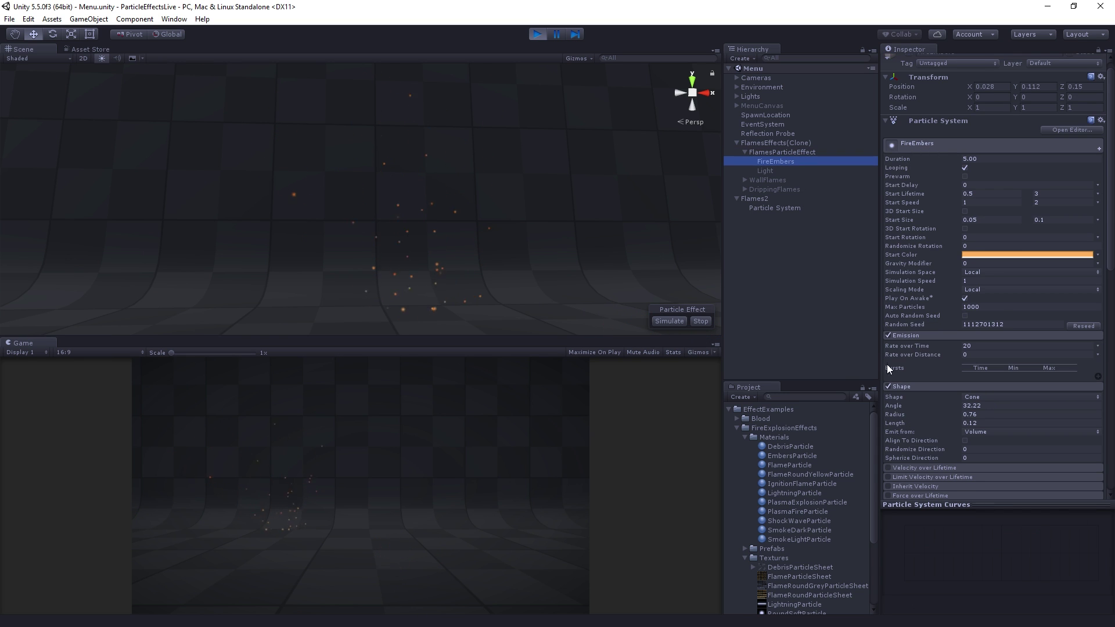
pyautogui.scroll(1, 907, 76)
pyautogui.click(909, 62)
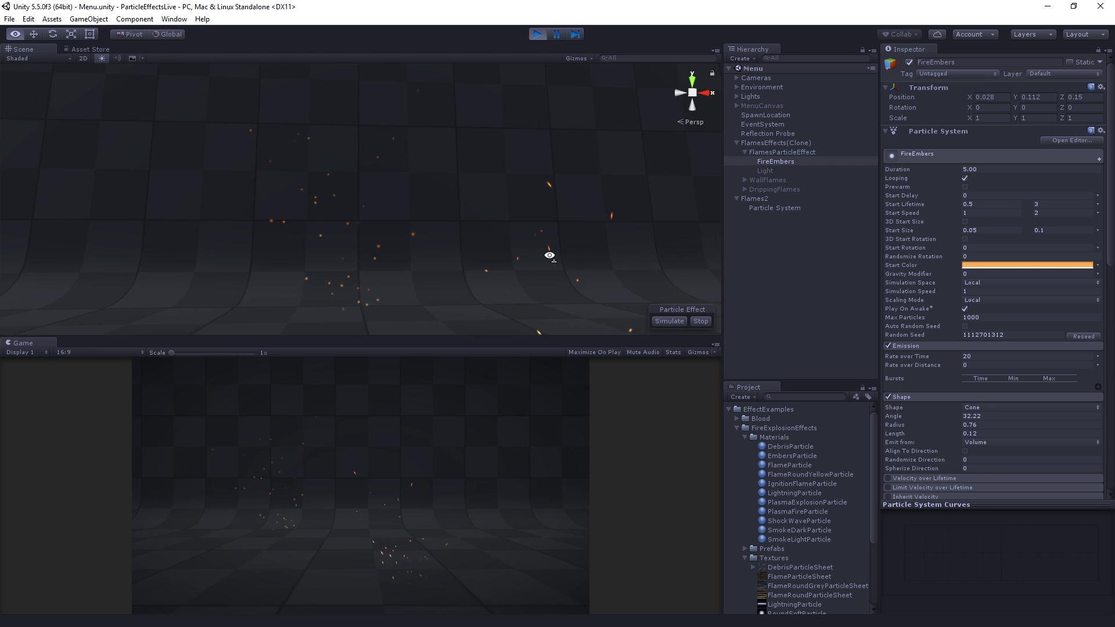
pyautogui.keyDown('alt'); pyautogui.moveTo(550, 256); pyautogui.dragTo(540, 286); pyautogui.keyUp('alt')
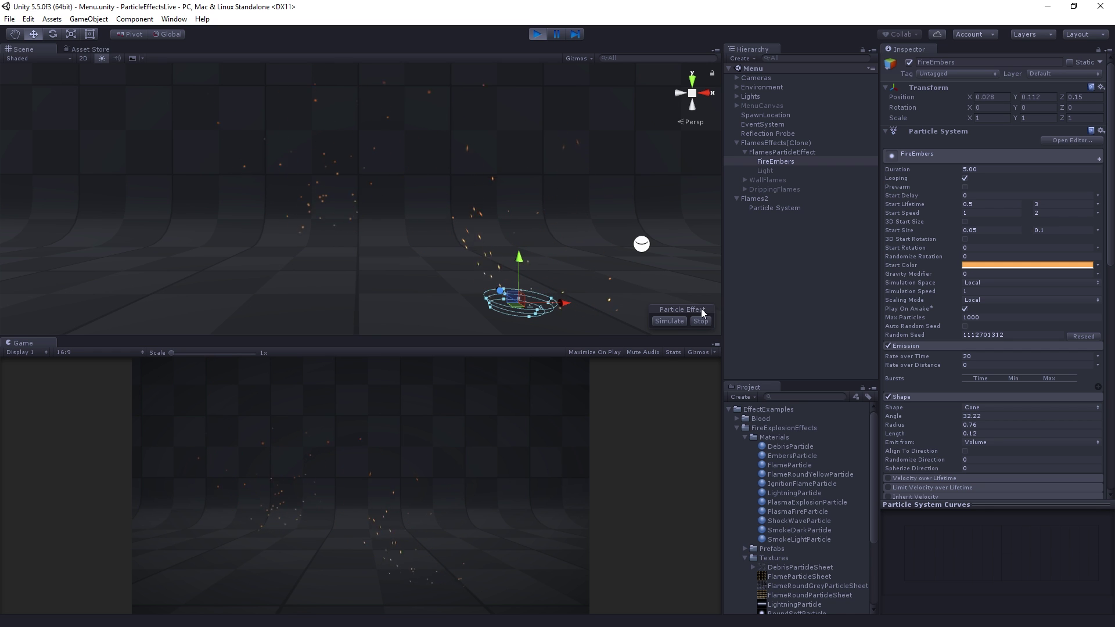
pyautogui.click(784, 209)
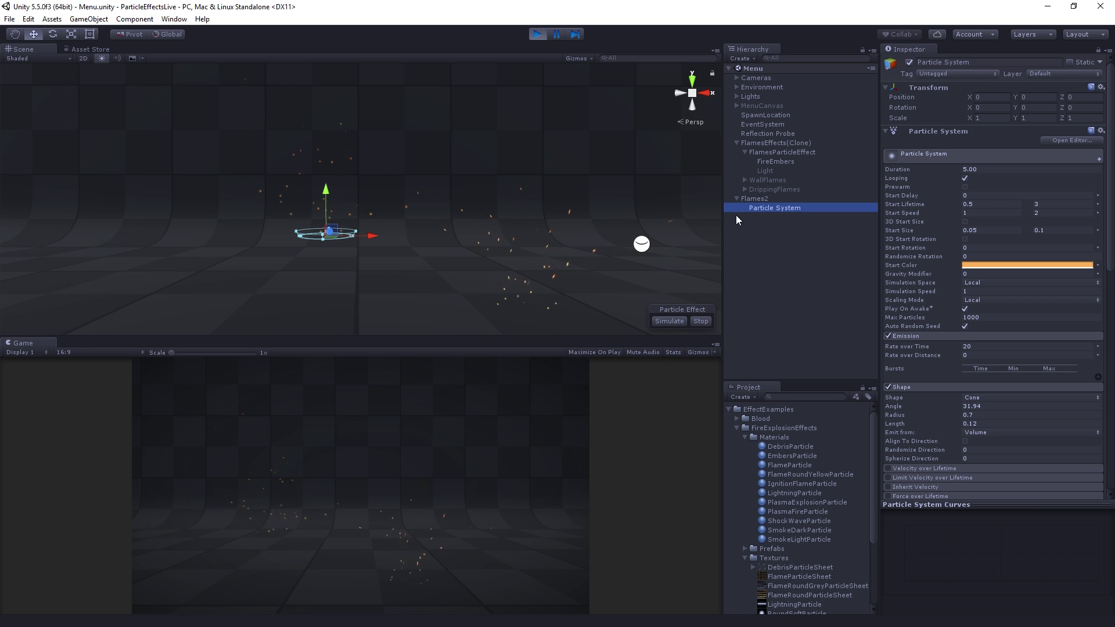
# Step: Assign the EmbersParticle material, found by searching 'emb', to the ember system's Renderer
pyautogui.scroll(-10, 962, 341)
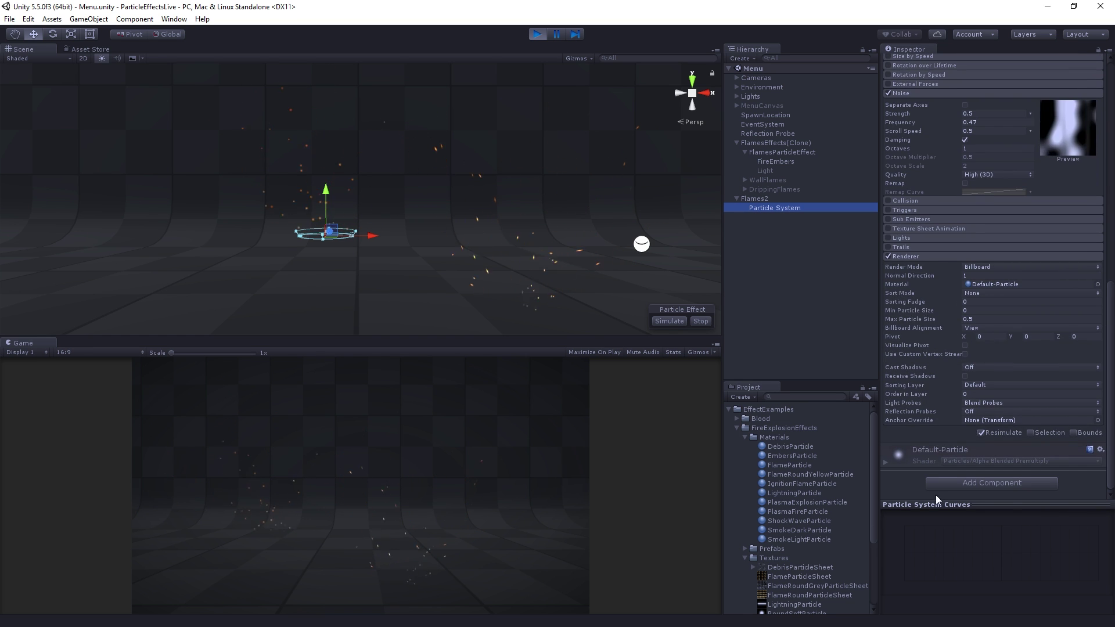
pyautogui.click(1097, 284)
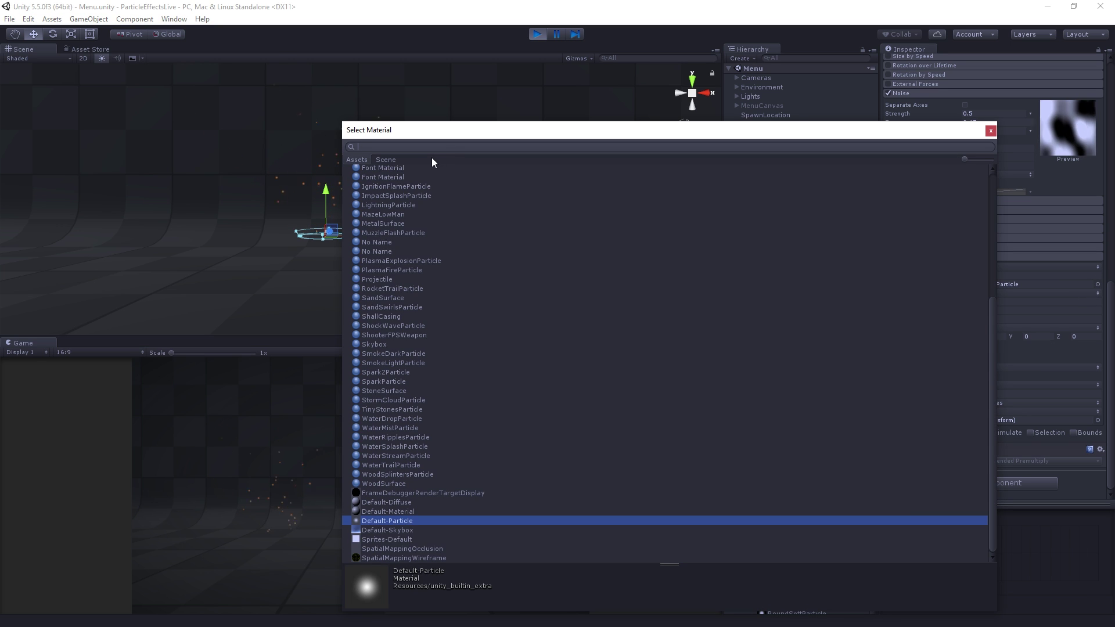
pyautogui.write('em')
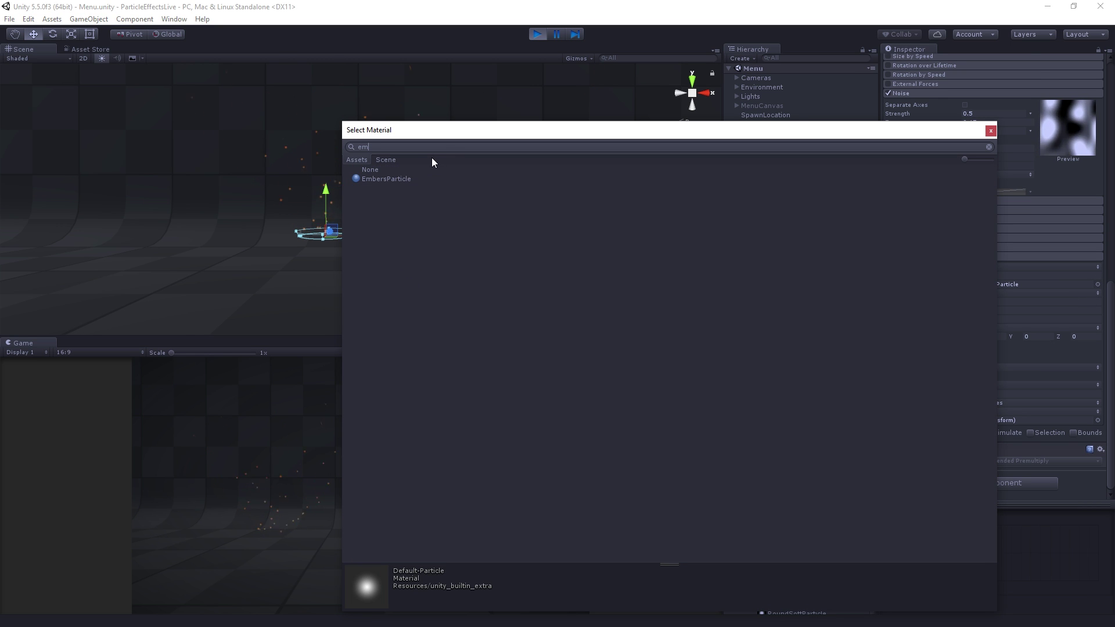
pyautogui.write('b')
pyautogui.click(398, 180)
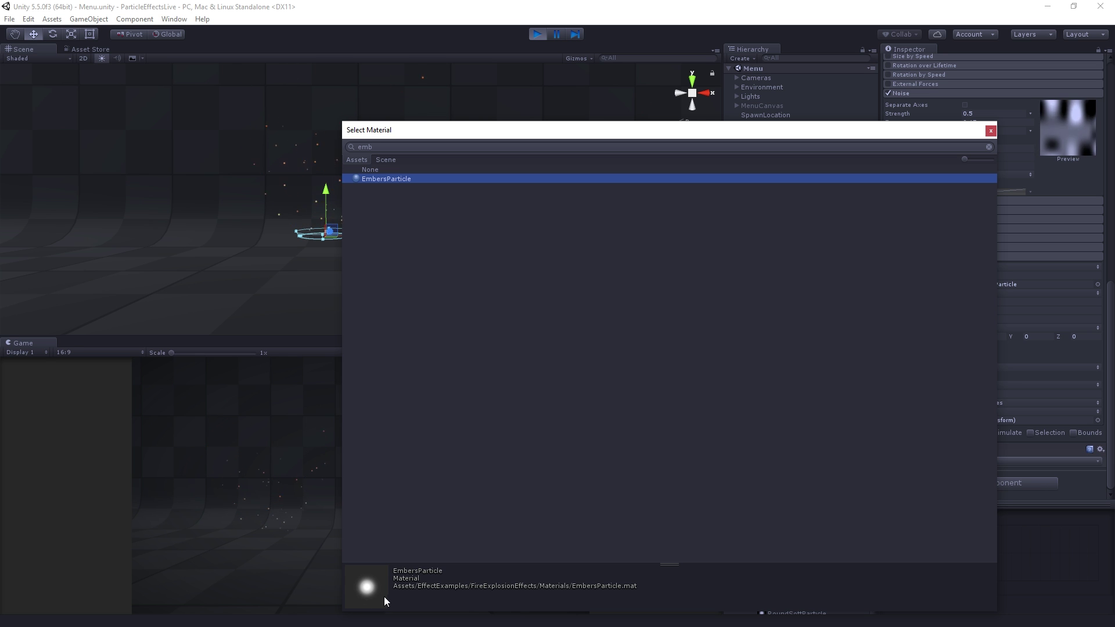
pyautogui.doubleClick(392, 179)
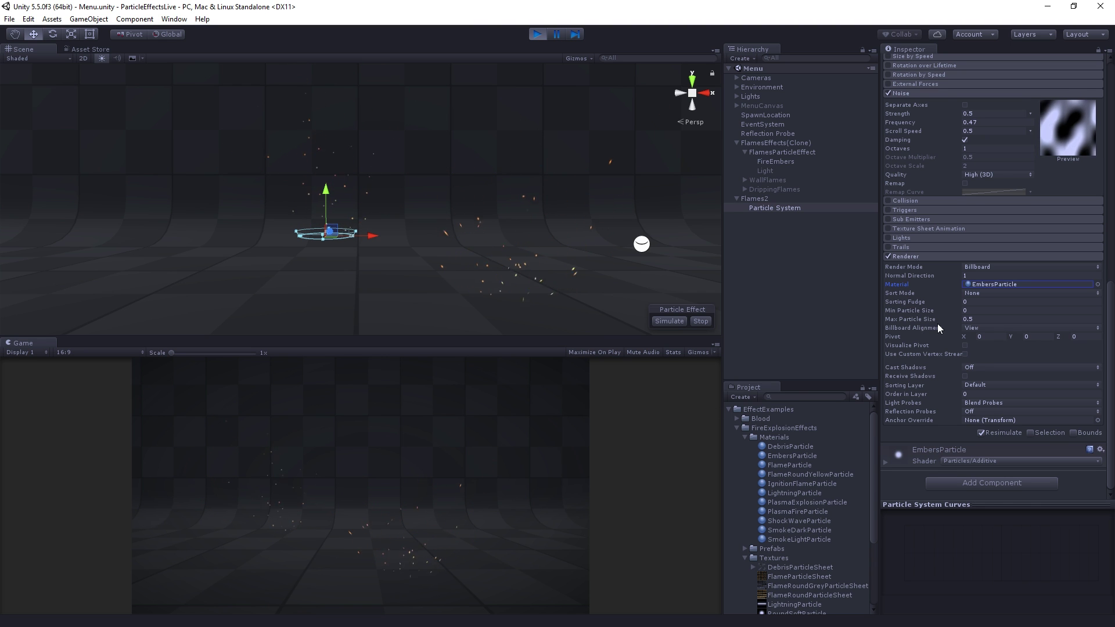
# Step: Set the ember Renderer's Render Mode to Stretched Billboard, then select Flames2
pyautogui.click(1009, 267)
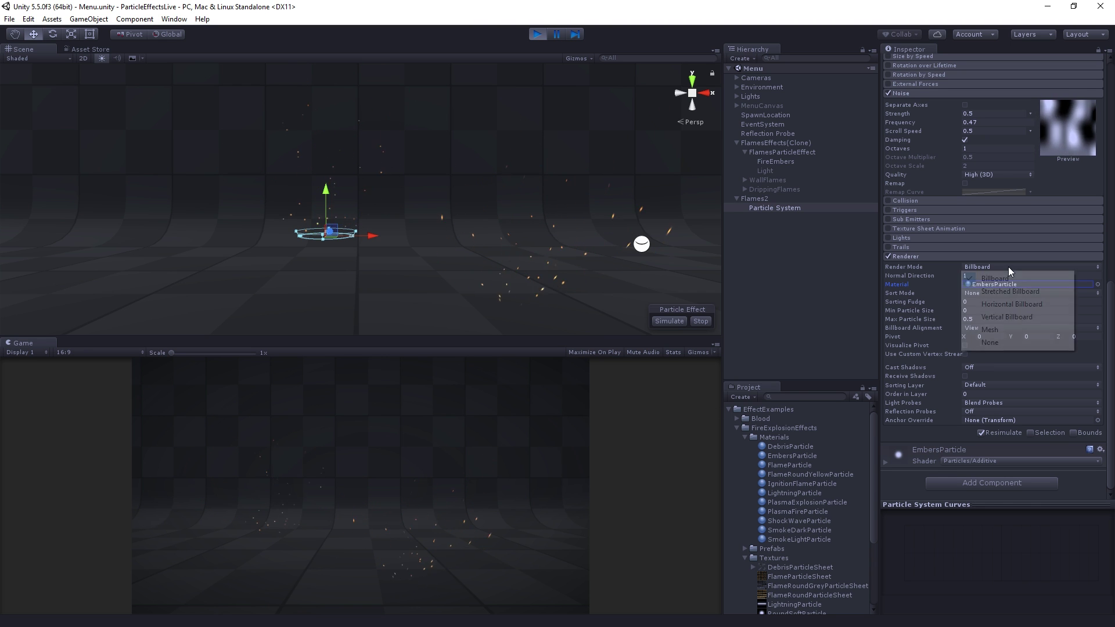
pyautogui.click(1014, 295)
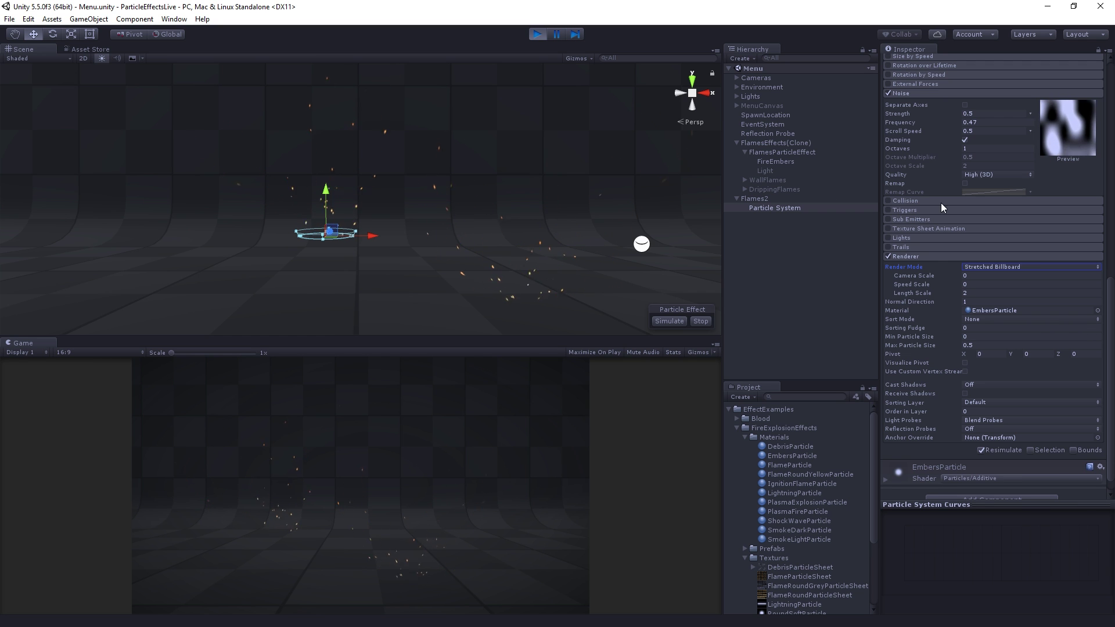
pyautogui.click(767, 199)
# Step: Re-enable the Emission module on Flames2 so its flames burn alongside the embers
pyautogui.scroll(15, 915, 244)
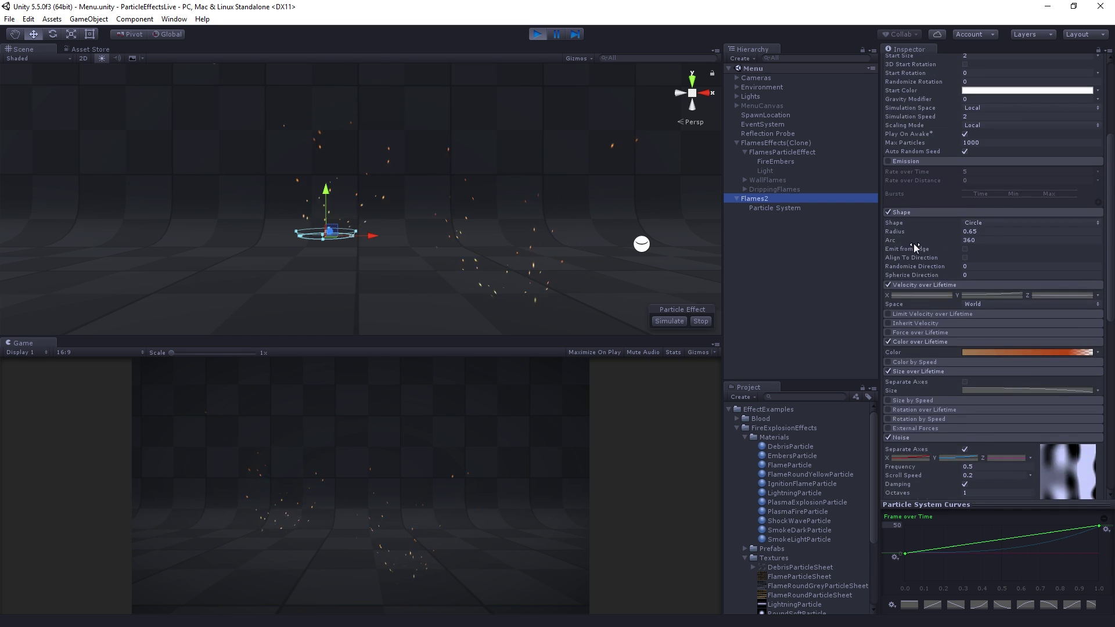
pyautogui.click(889, 301)
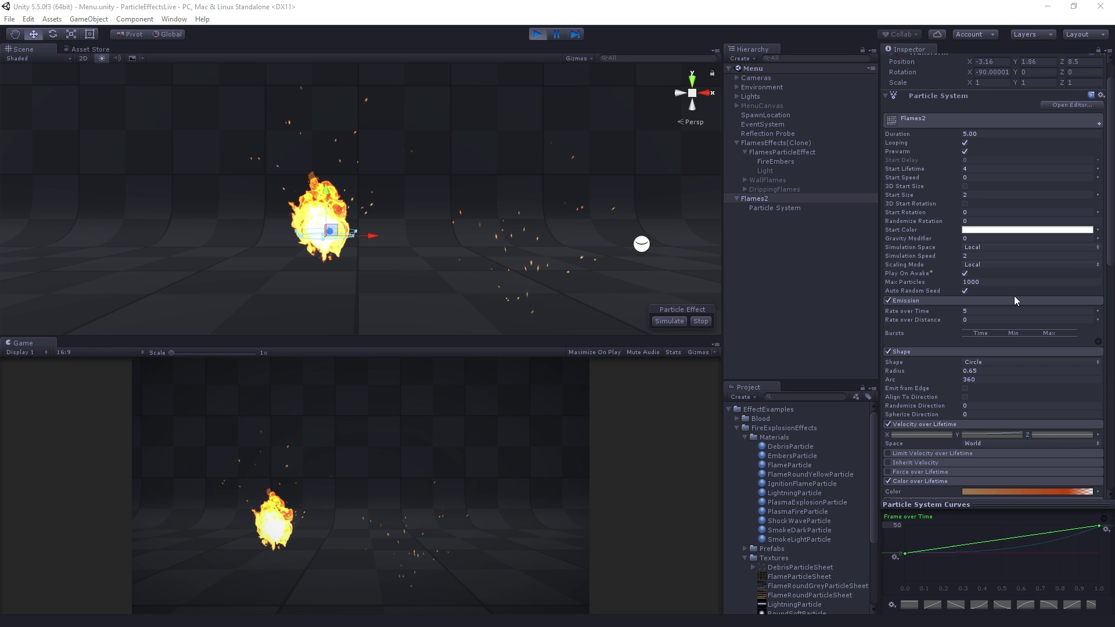
pyautogui.scroll(-15, 995, 292)
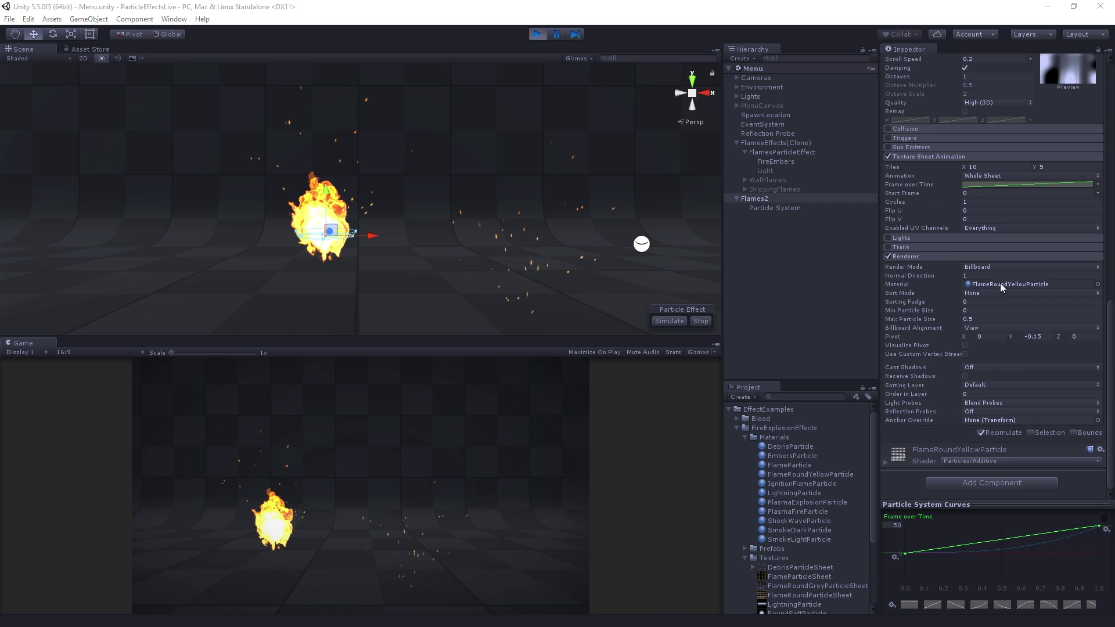
# Step: Open the FlameRoundYellowParticle material, then the EmbersParticle material (Particles/Additive shader) from their Renderer fields
pyautogui.click(1007, 283)
pyautogui.click(806, 474)
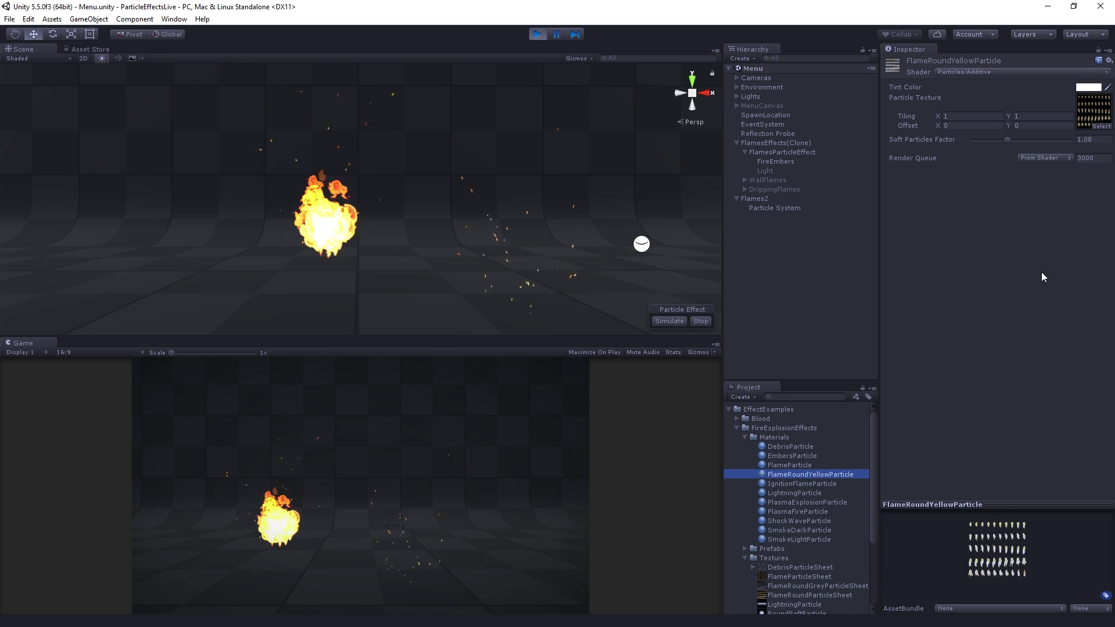
pyautogui.click(779, 207)
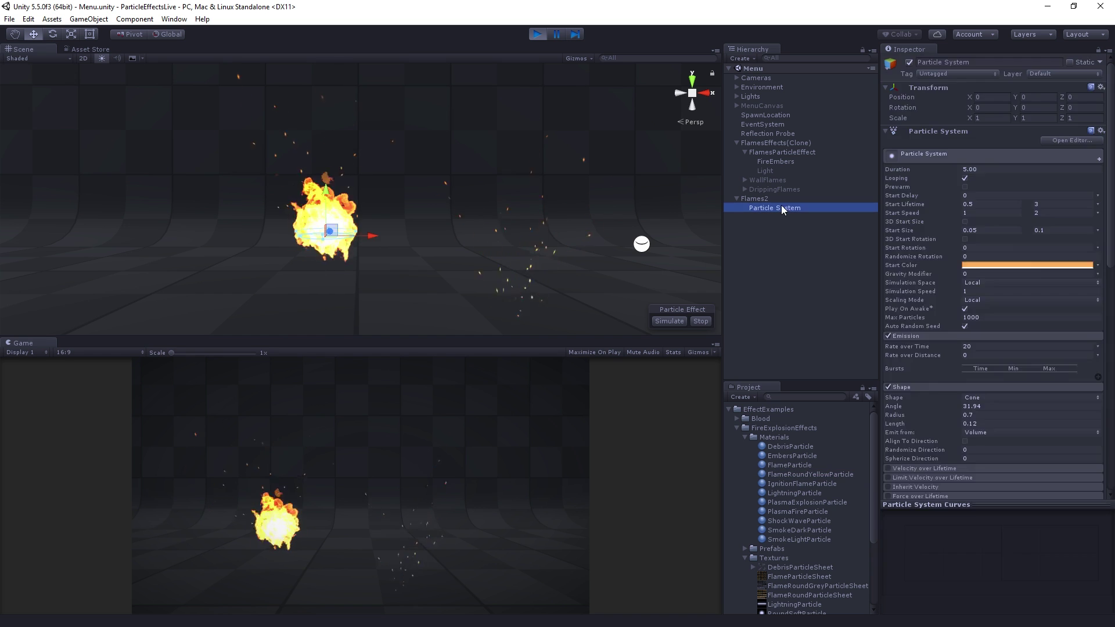
pyautogui.scroll(-5, 984, 284)
pyautogui.scroll(-3, 984, 286)
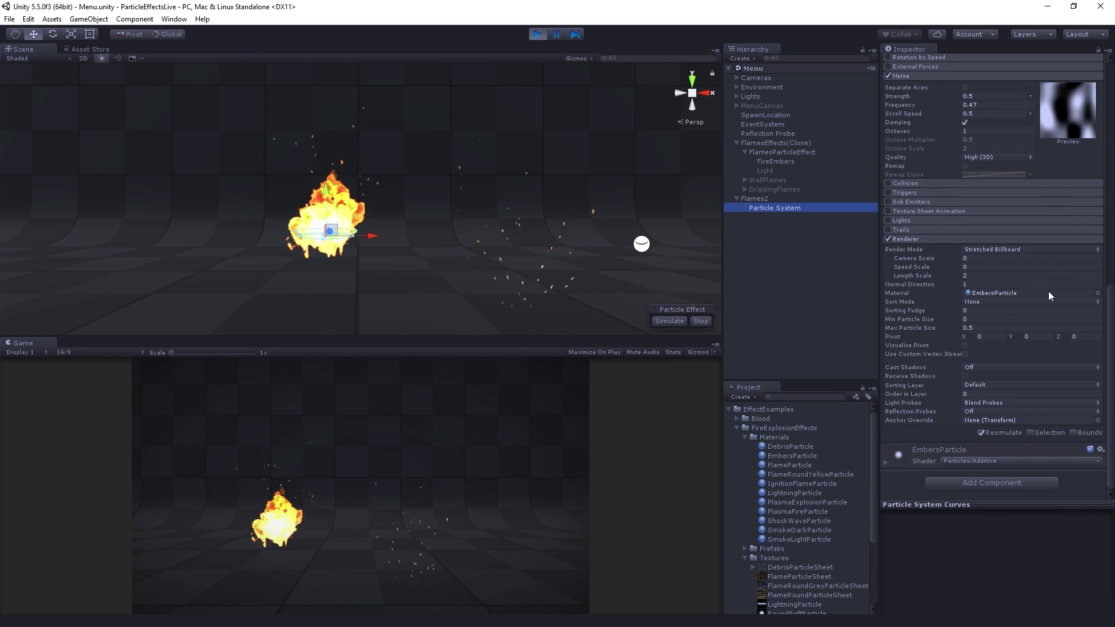
pyautogui.click(1048, 292)
pyautogui.click(791, 455)
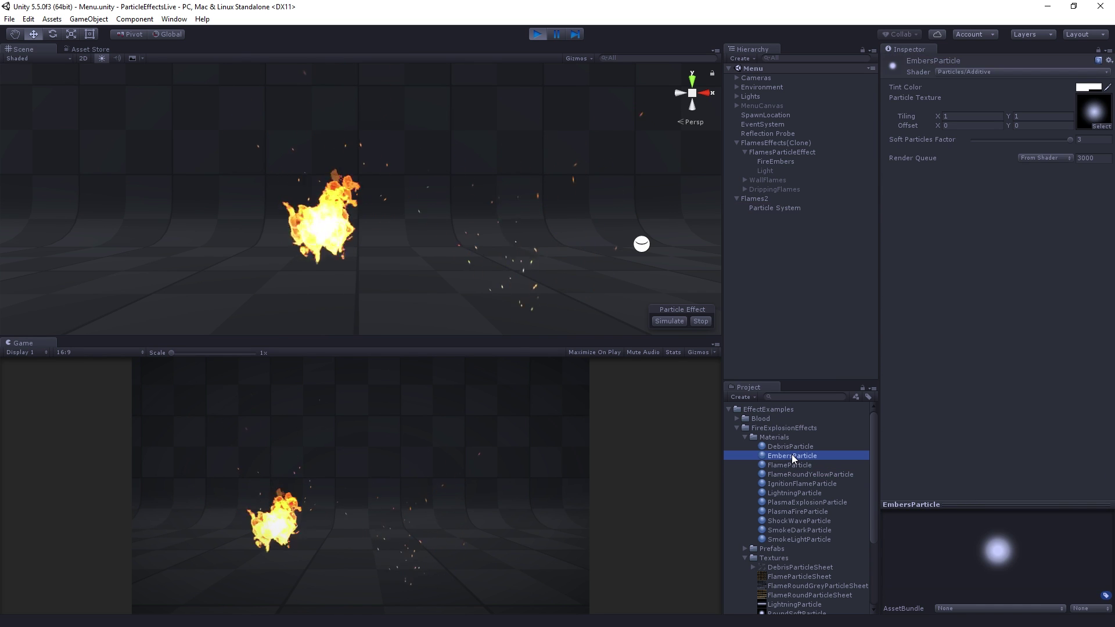